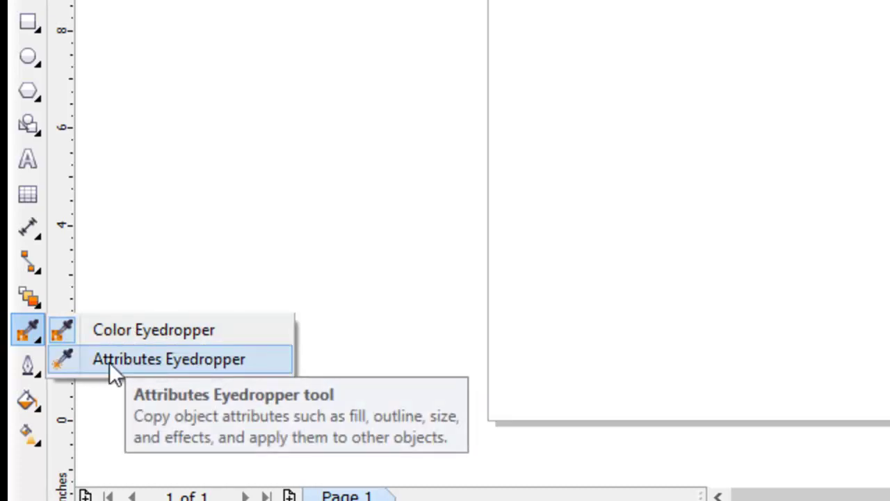
Step: Draw a square about 3.7 inches wide overlapping the page's left edge and fill it with cyan
left_click(161, 334)
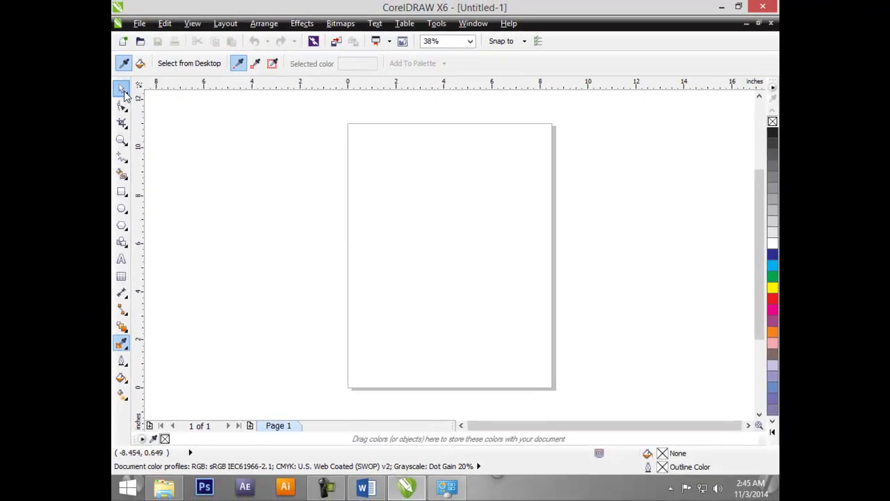
left_click(123, 91)
left_click(122, 194)
left_click_drag(269, 207, 359, 297)
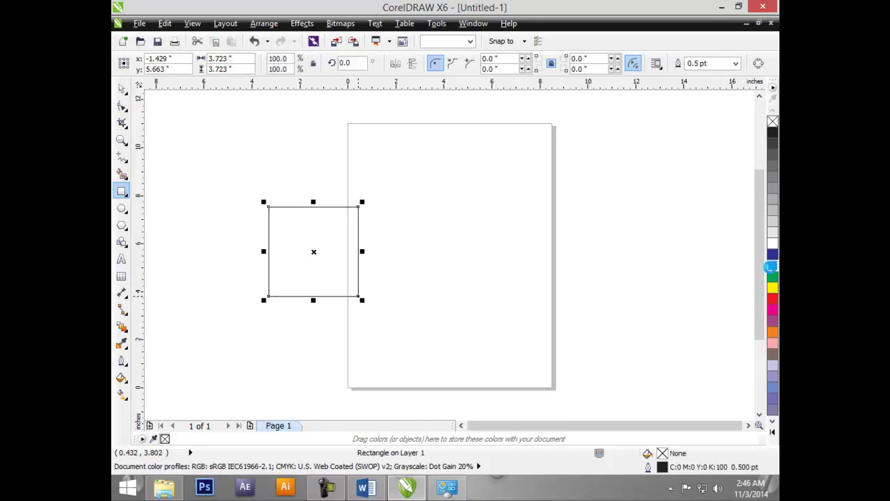
left_click(773, 265)
left_click(122, 88)
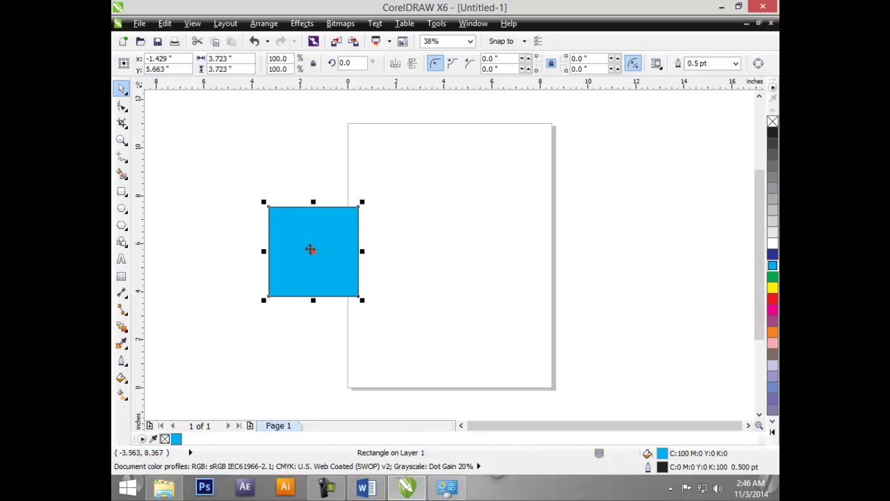
Step: Move the cyan square onto the right half of the page and switch the page to landscape orientation
left_click_drag(320, 259, 495, 236)
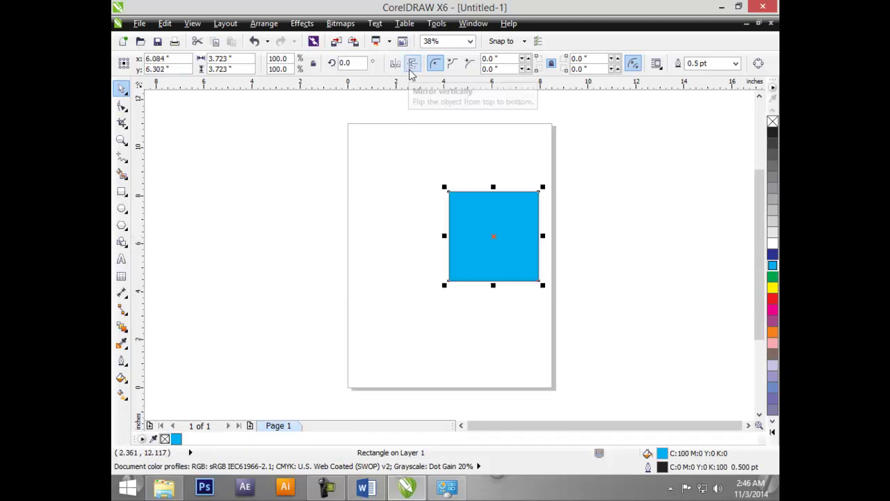
left_click(261, 118)
left_click(330, 64)
left_click_drag(491, 247, 503, 258)
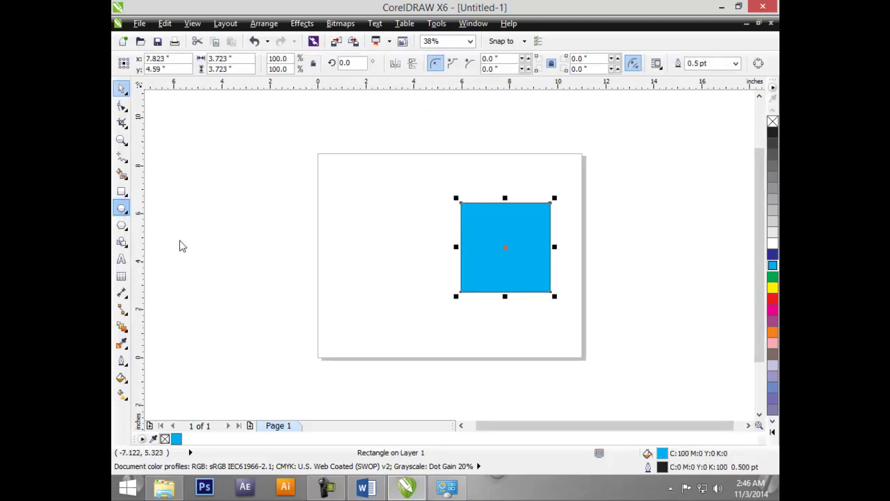
Step: Draw a circle about 4 inches across beside the square and fill it with the square's cyan using the Color Eyedropper
left_click(122, 208)
left_click_drag(331, 207, 426, 304)
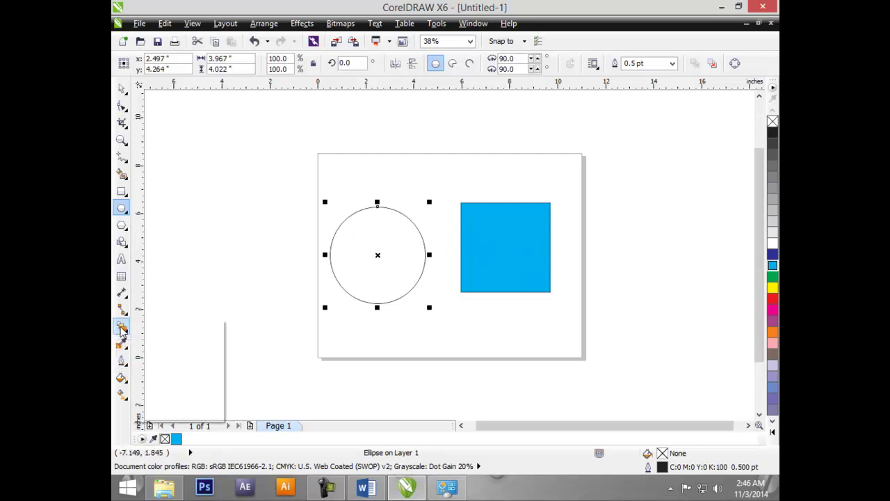
left_click(122, 331)
left_click(124, 345)
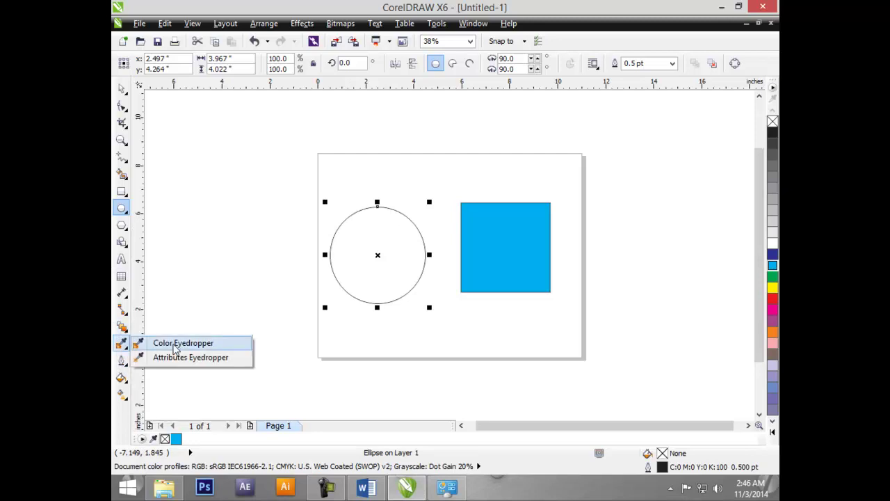
left_click(183, 343)
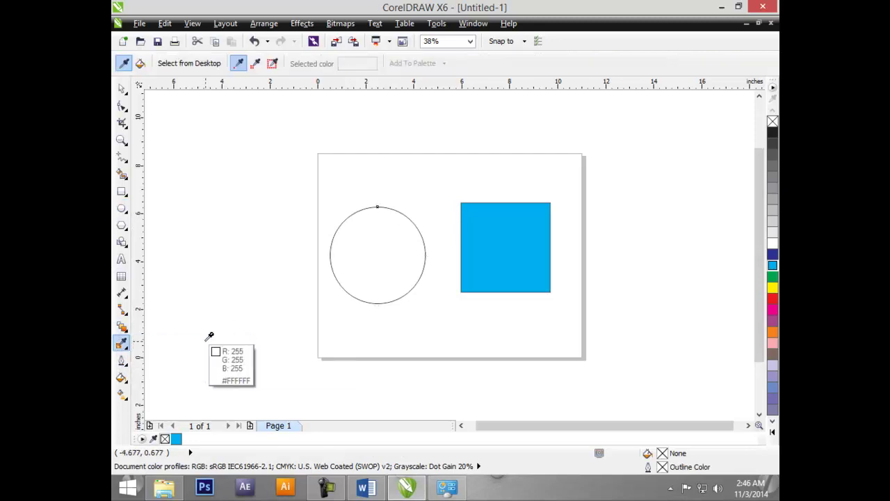
left_click(537, 253)
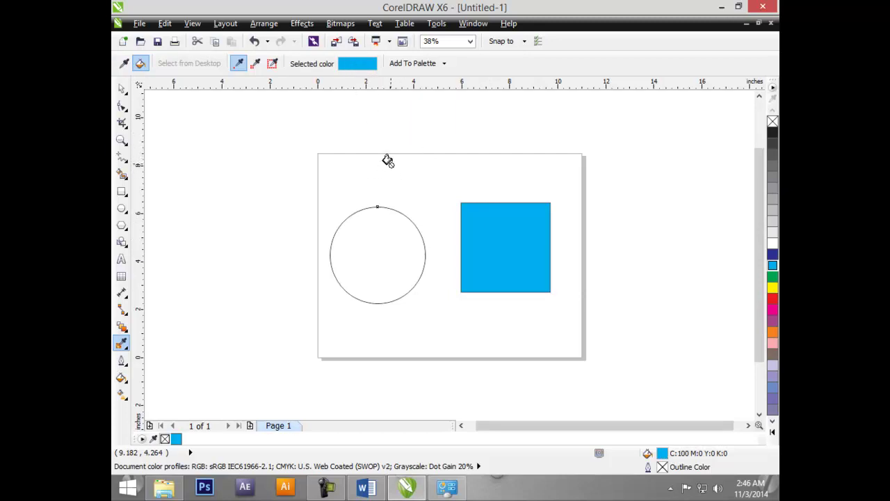
left_click(377, 242)
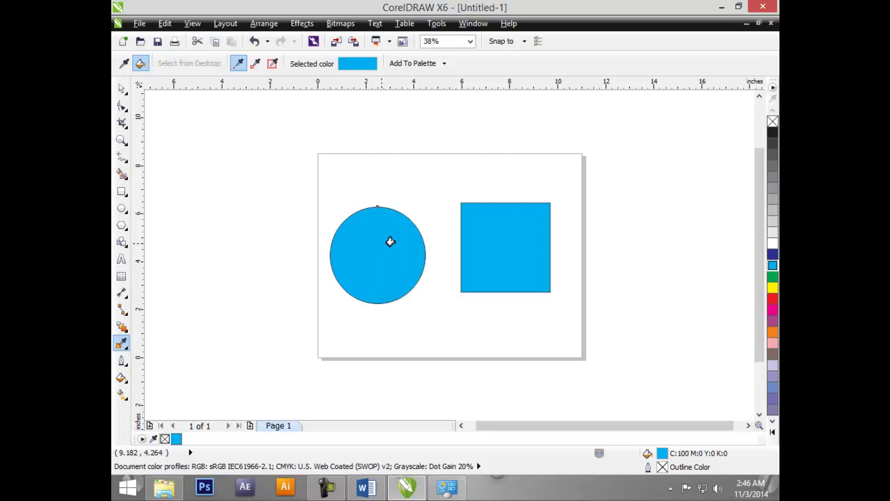
Step: Move the cyan circle slightly up and to the left on the page, and select the square
left_click(122, 88)
left_click(354, 243)
left_click_drag(354, 243, 396, 274)
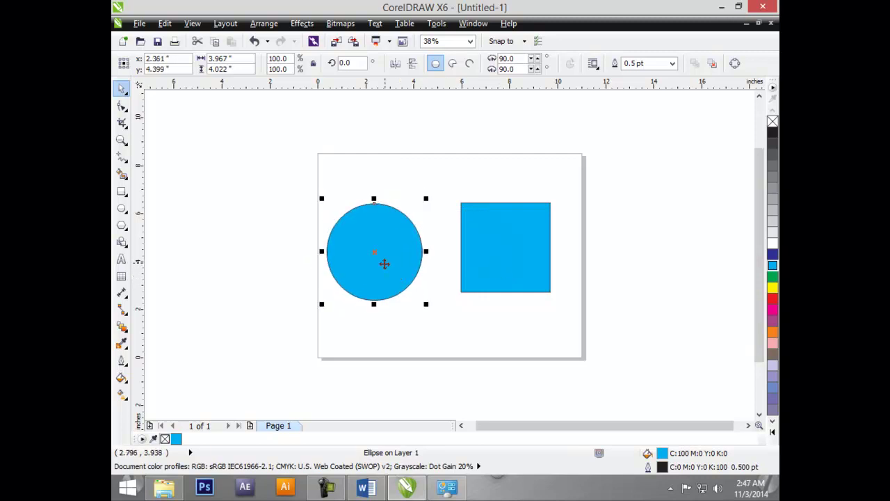
left_click(316, 321)
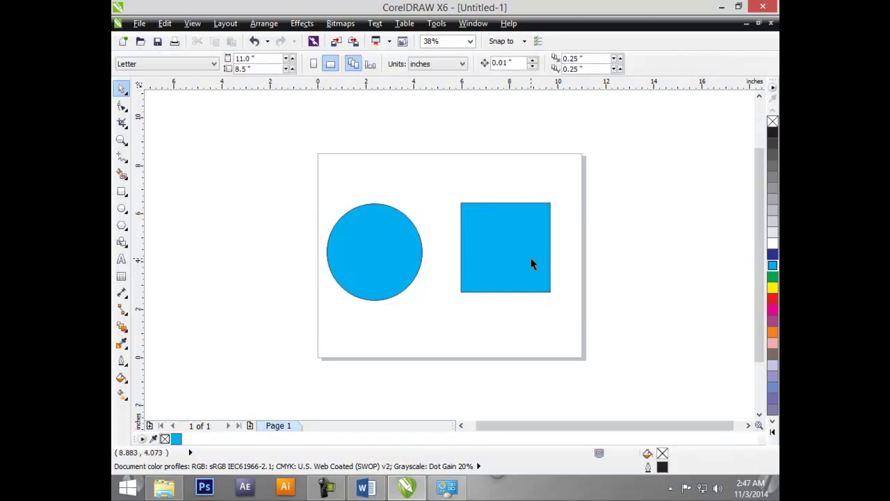
left_click(533, 264)
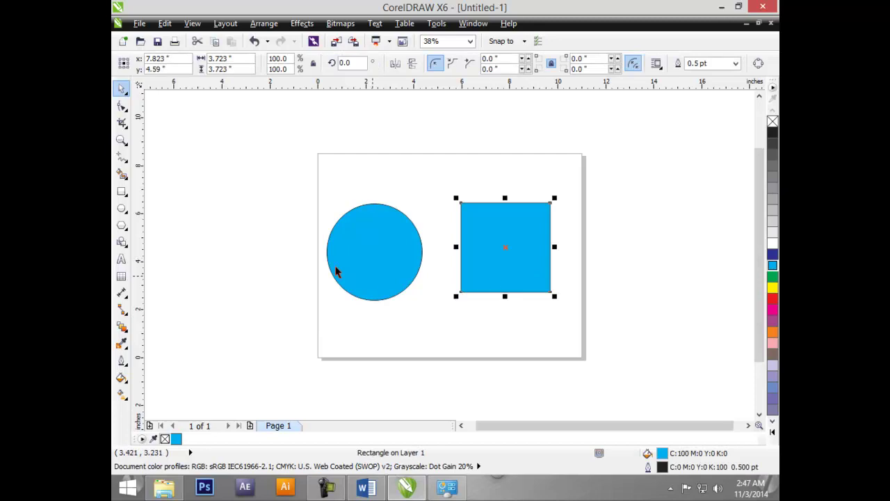
Step: Sample the pale yellow #F8EC99 from the File Explorer icon on the desktop taskbar and fill the circle with it
left_click(122, 343)
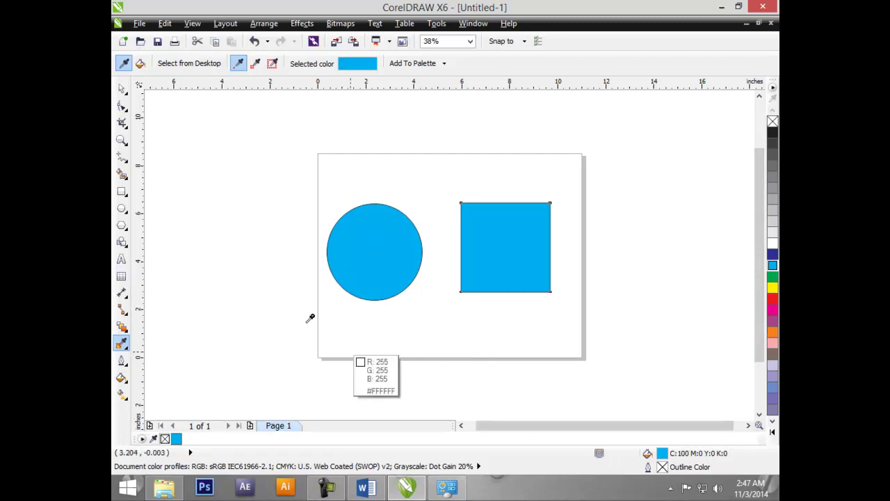
left_click(198, 68)
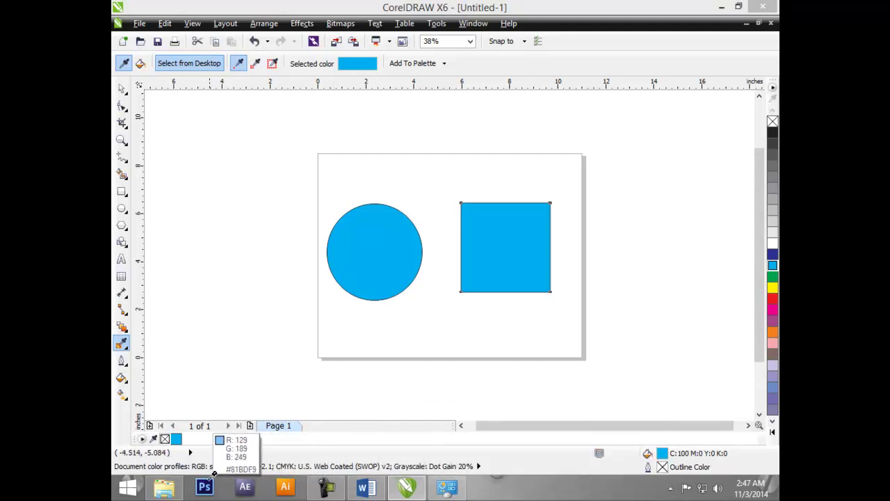
left_click(170, 482)
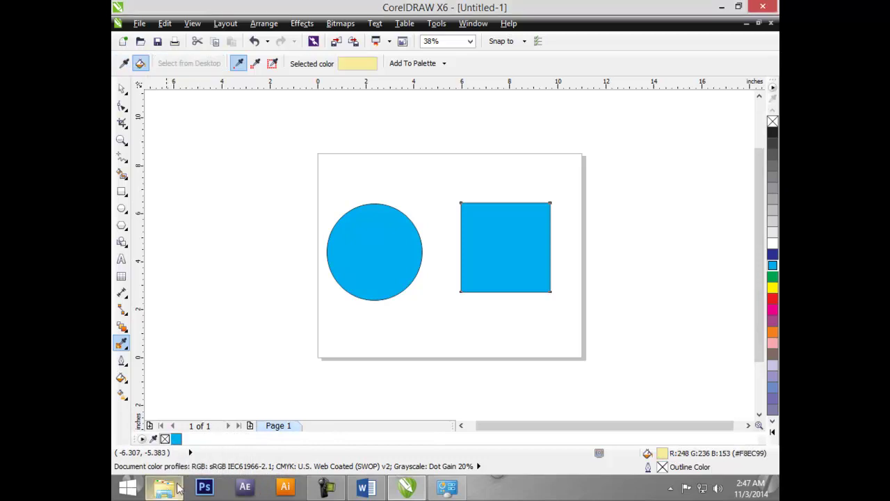
left_click(378, 278)
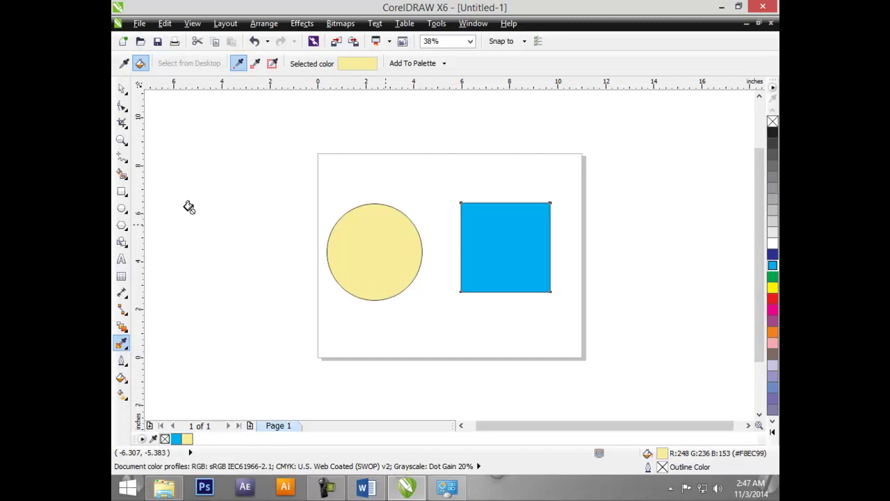
Step: Draw four small rectangles in a row across the page's upper-left edge, the rightmost about 1.3 by 1.5 inches
left_click(121, 191)
left_click_drag(211, 142, 260, 191)
left_click_drag(283, 133, 315, 173)
left_click_drag(341, 129, 378, 167)
left_click_drag(426, 131, 459, 168)
left_click(121, 88)
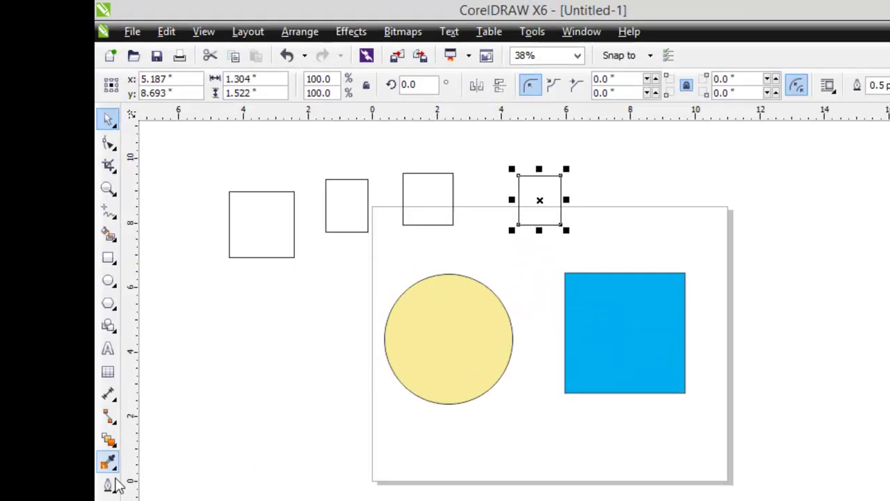
Step: Fill the four small rectangles with the sampled pale yellow #F8EC99
key("i")
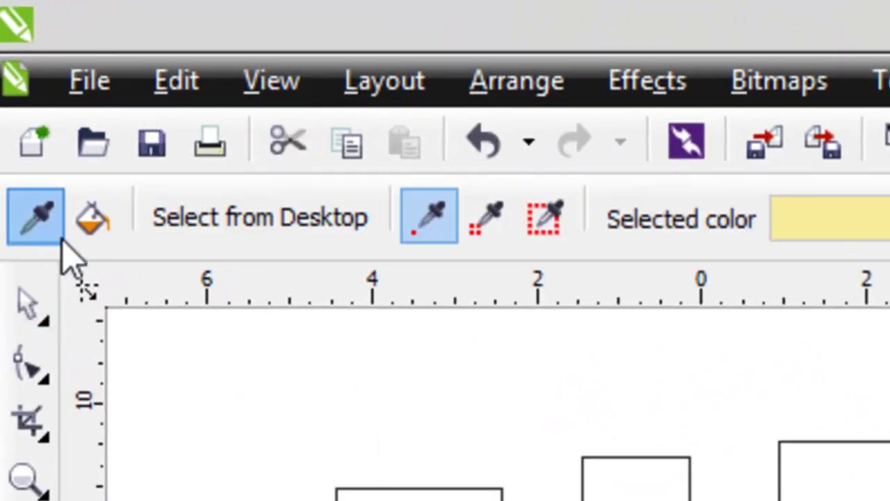
left_click(97, 224)
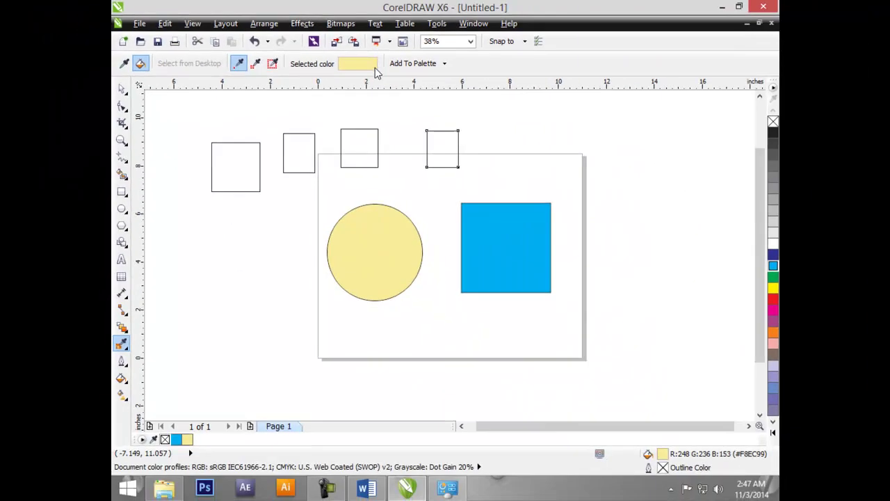
left_click(232, 156)
left_click(291, 144)
left_click(371, 144)
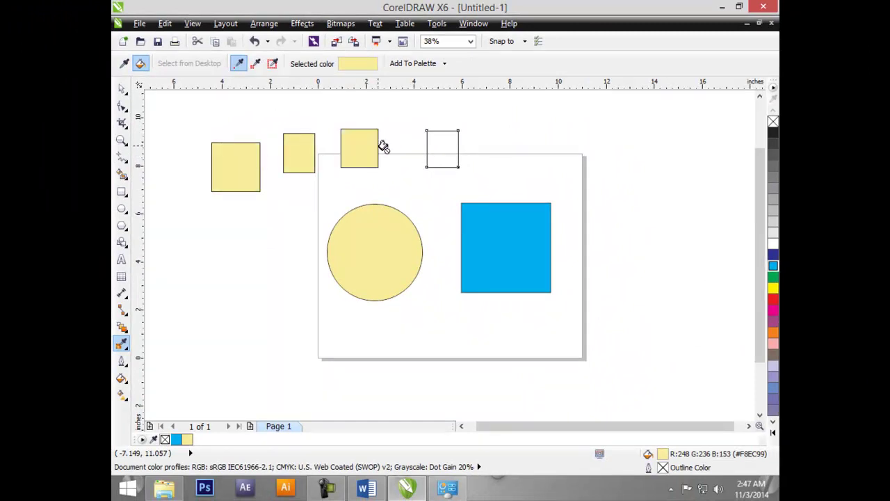
left_click(431, 146)
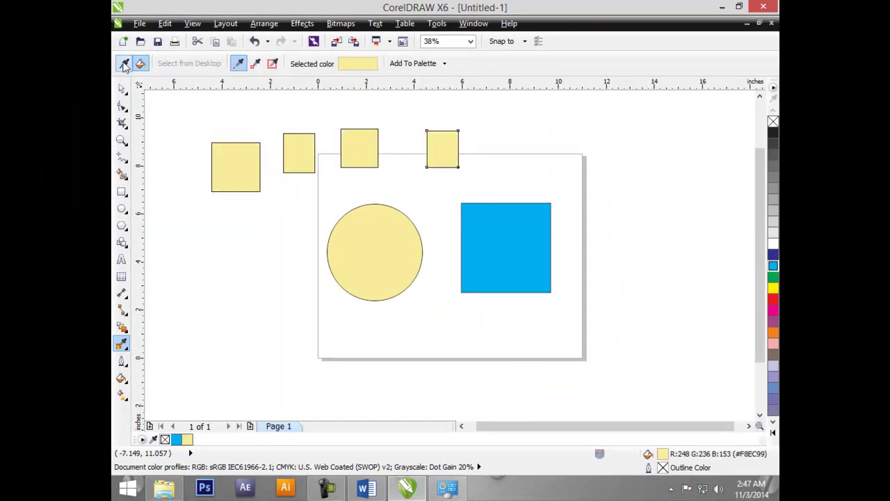
Step: Try to sample a new colour from the desktop with the Color Eyedropper
left_click(124, 64)
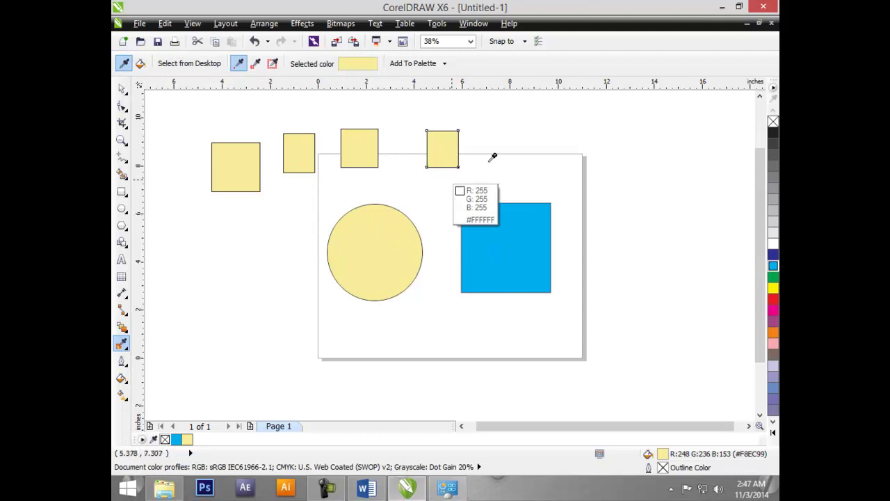
left_click(199, 63)
left_click(201, 64)
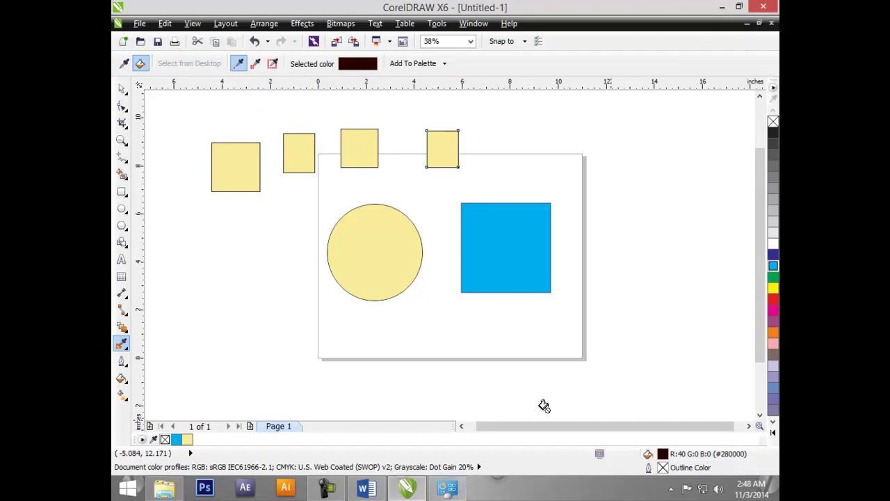
Step: Restore the program window to a smaller size, then move and heighten it so the desktop icons beside it are exposed
left_click(740, 7)
left_click_drag(505, 79, 573, 27)
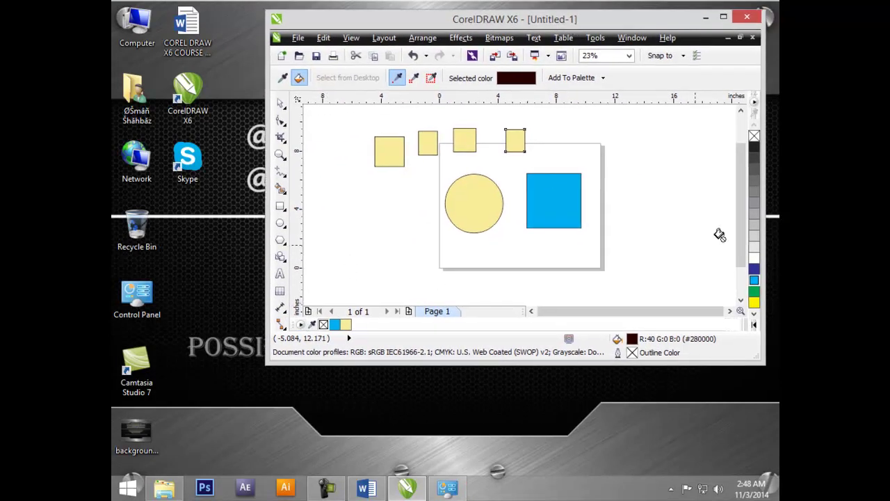
left_click_drag(742, 167, 741, 207)
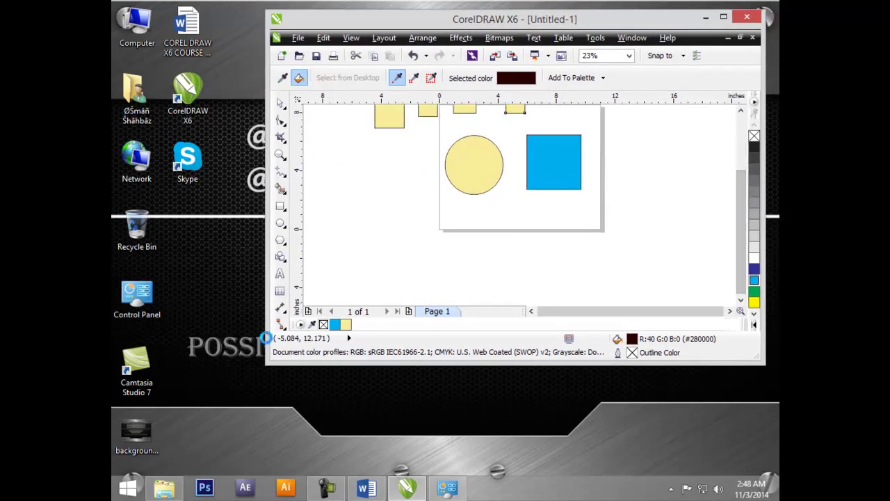
left_click(282, 325)
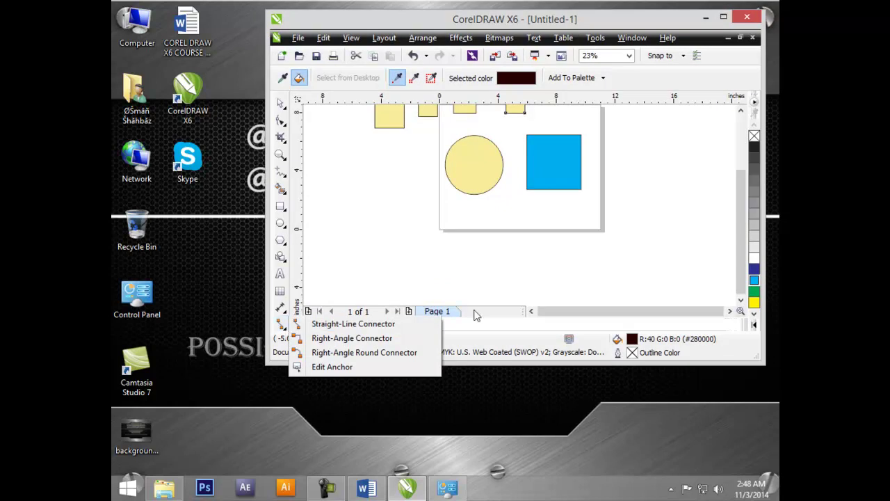
left_click(514, 287)
left_click_drag(563, 366, 562, 443)
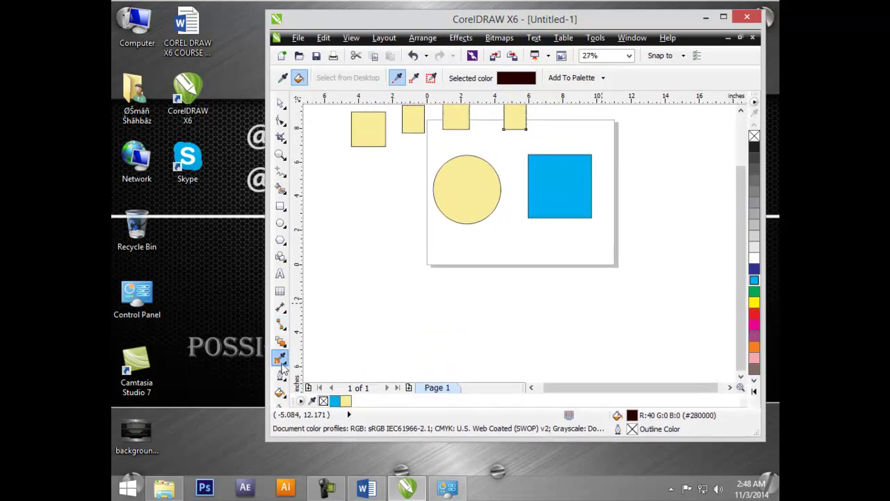
Step: Sample the blue #00A0DB from the Skype desktop icon with the Color Eyedropper and fill the circle with it
left_click(283, 367)
left_click(327, 359)
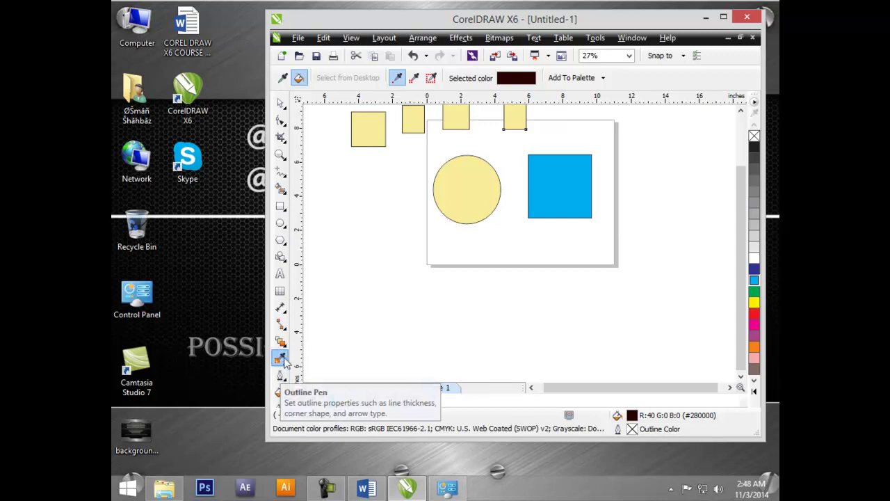
left_click(282, 77)
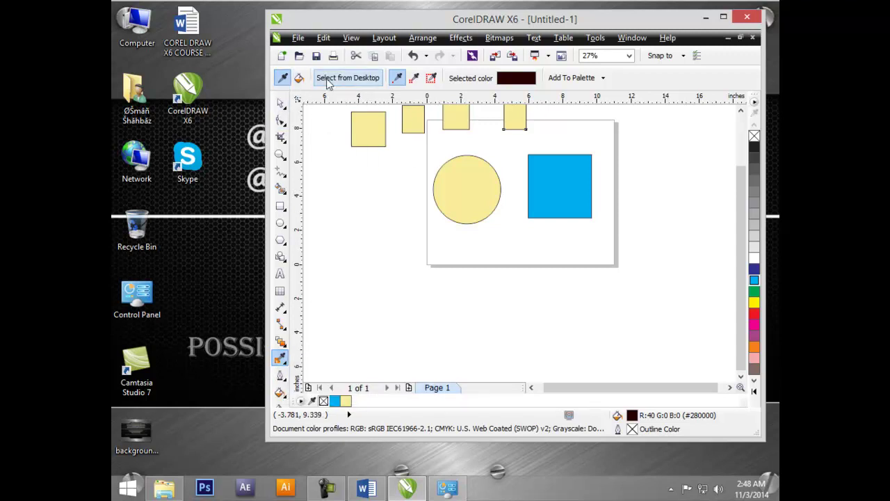
left_click(346, 79)
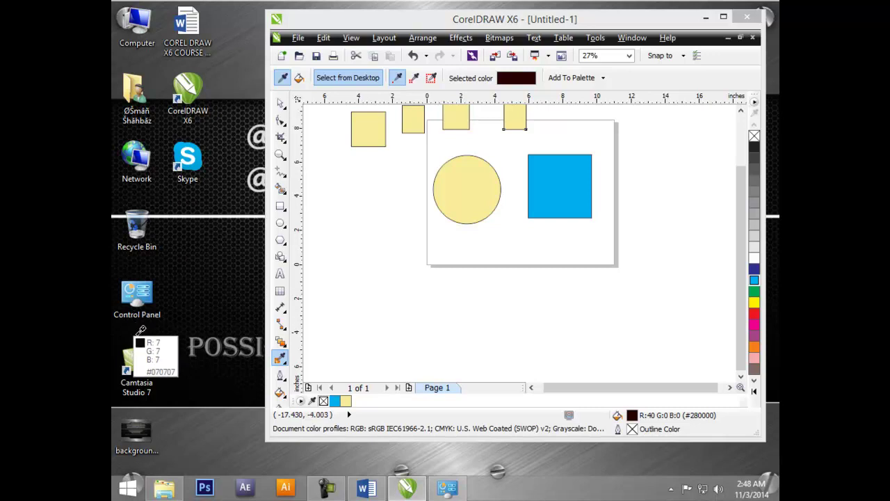
left_click(201, 163)
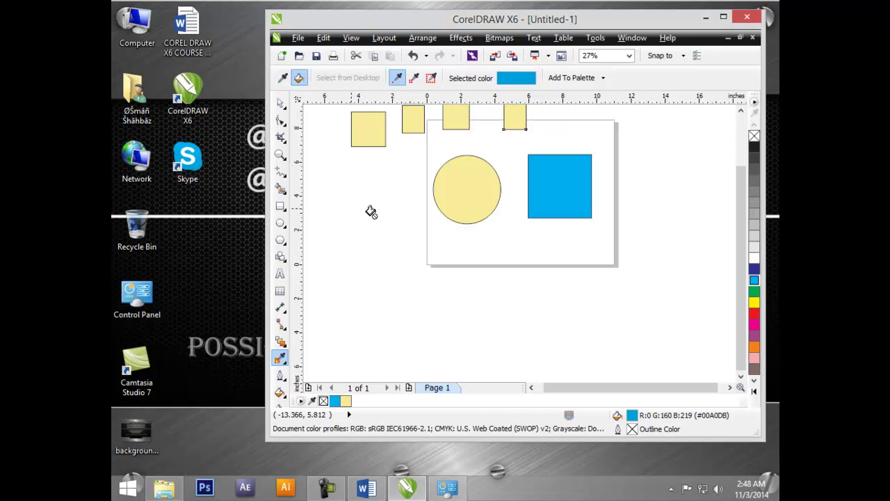
left_click(476, 177)
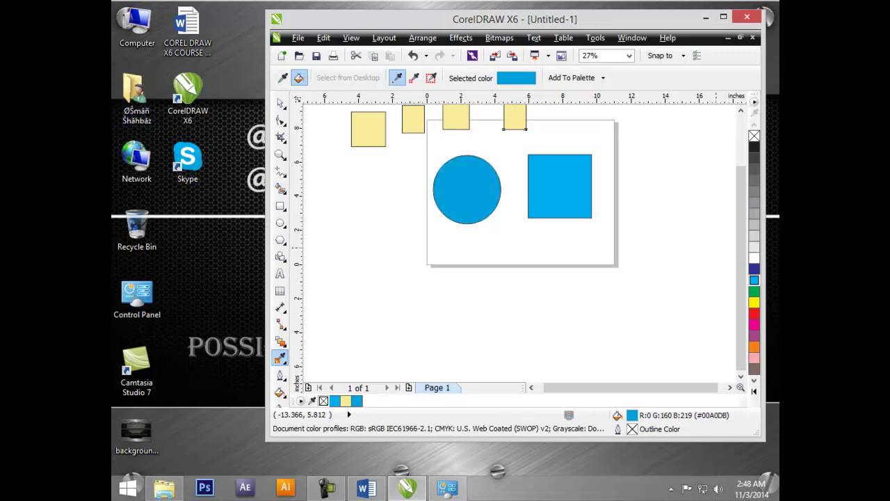
Step: In the maximized window, remove the blue circle's outline and place a copy scaled to 38.6% over its lower-right edge
left_click(724, 18)
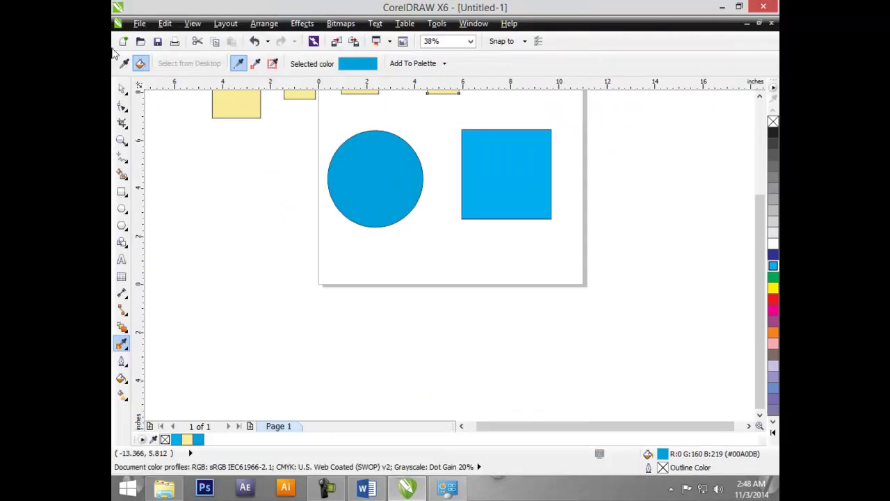
left_click(122, 89)
left_click_drag(391, 202, 395, 252)
right_click(773, 122)
right_click(394, 252)
left_click_drag(433, 293, 414, 277)
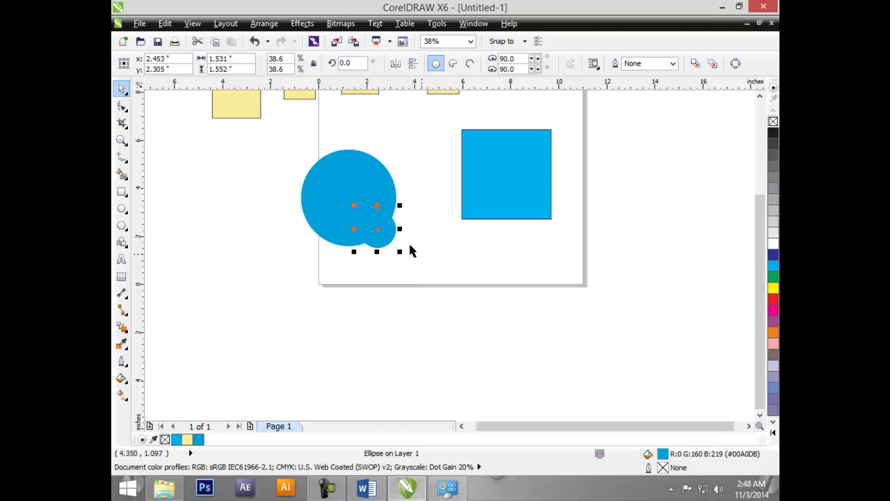
Step: Place a copy of the small blue circle over the large circle's upper-left edge and compare the shape with the Skype desktop icon
left_click_drag(382, 233, 309, 165)
left_click(355, 278)
left_click(365, 277)
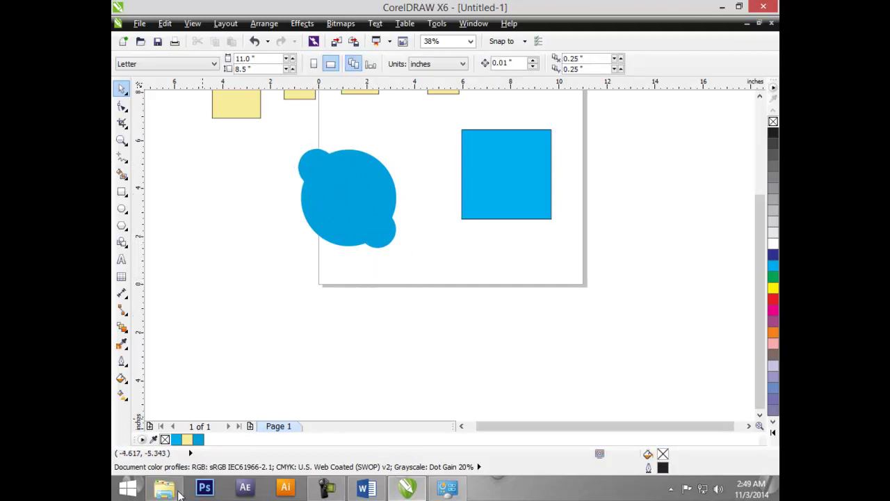
left_click(740, 8)
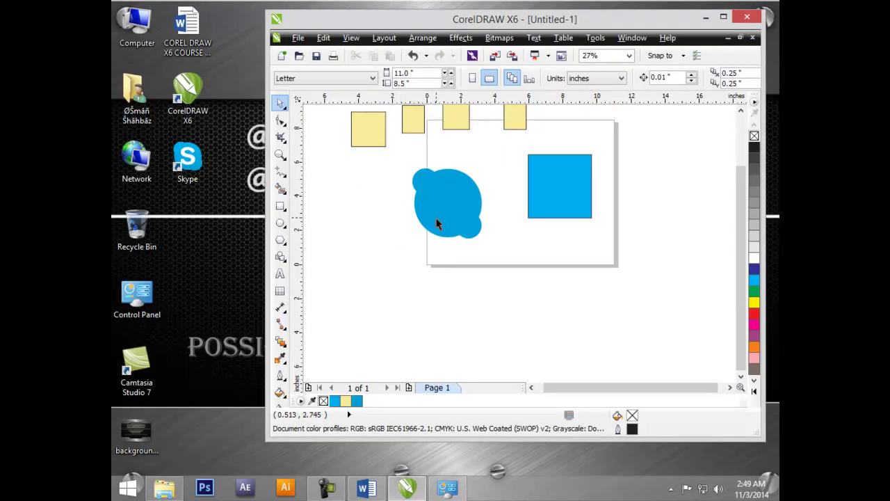
left_click(723, 17)
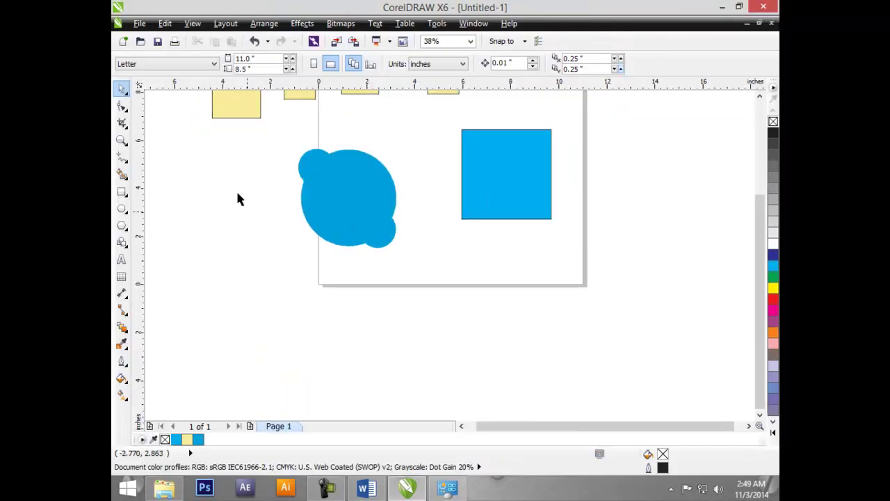
Step: Delete the three overlapping blue circles and the four yellow rectangles
left_click_drag(370, 283, 431, 314)
left_click_drag(761, 268, 767, 191)
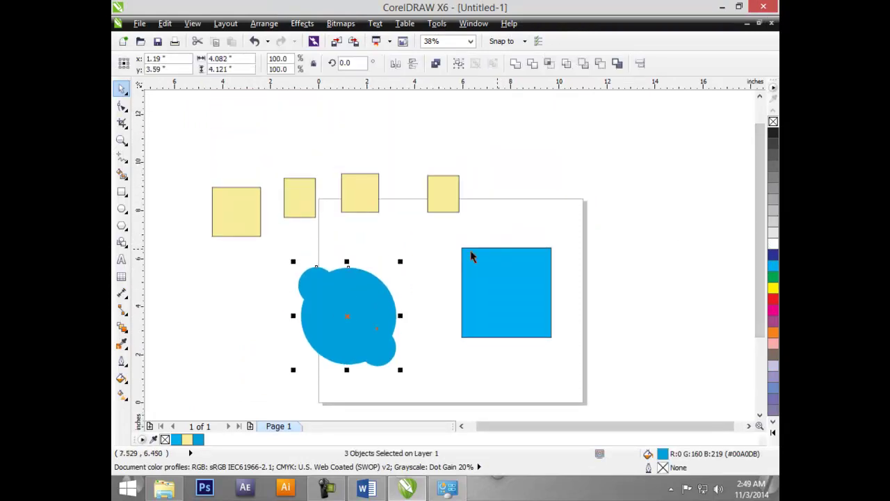
key("Delete")
left_click(254, 204)
key("Delete")
left_click(299, 201)
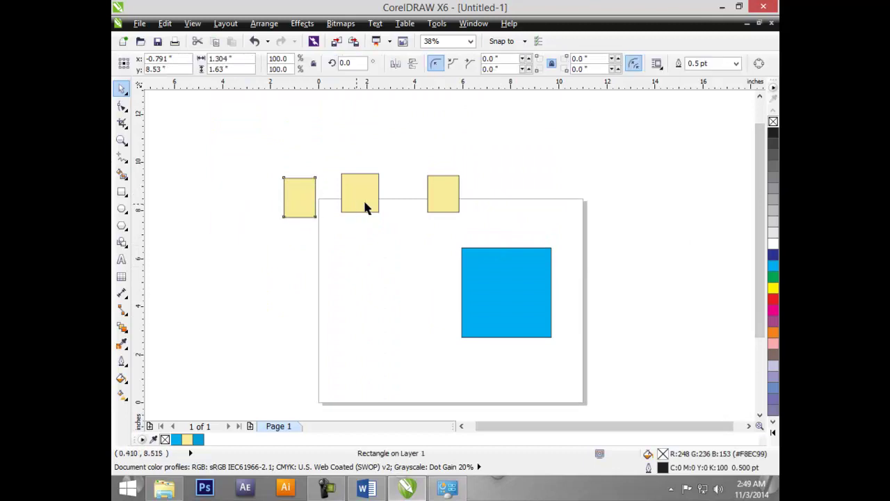
key("Delete")
left_click(359, 201)
key("Delete")
left_click(429, 198)
key("Delete")
Step: Move the blue square to the middle of the page and give it a linear two-color fountain fill from blue to white
left_click_drag(505, 306, 466, 299)
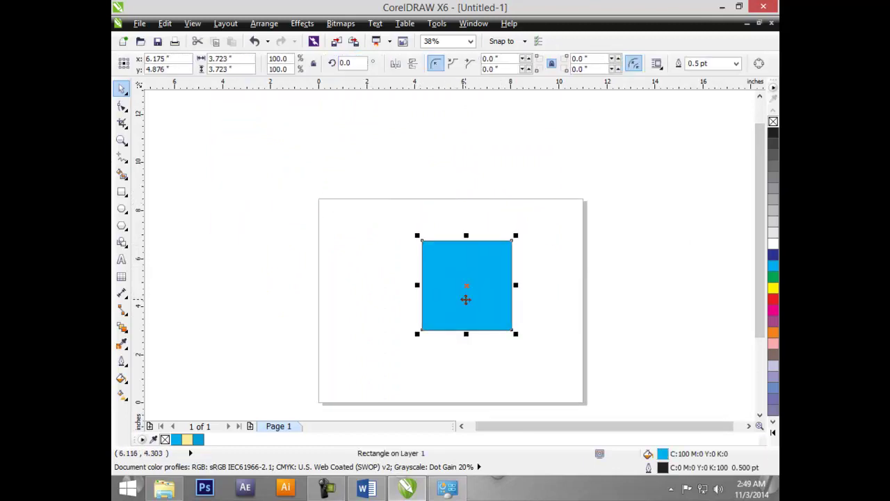
key("F11")
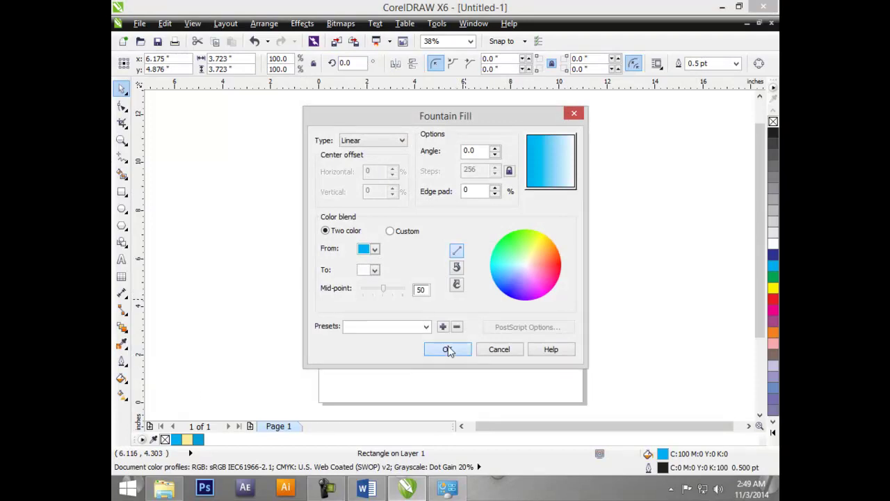
left_click(448, 350)
left_click(373, 311)
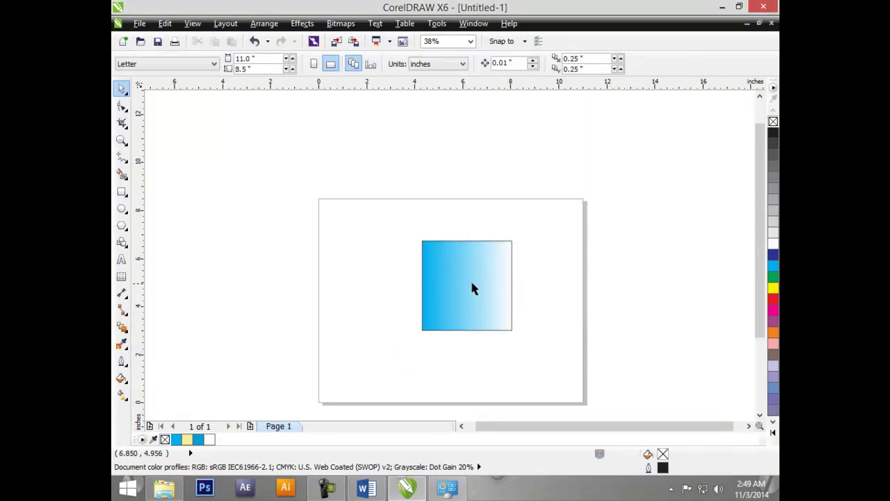
Step: Scale the gradient square up to 127.3% and position it slightly lower on the page
left_click(482, 286)
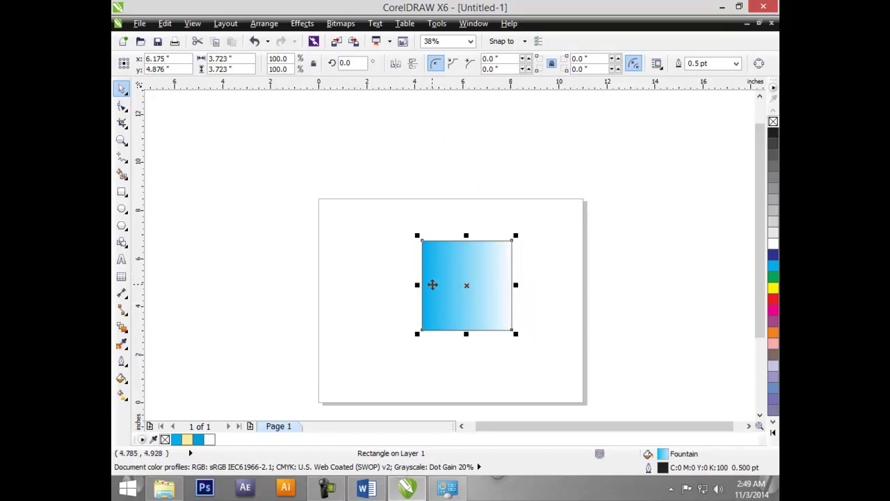
left_click(359, 283)
left_click(454, 291)
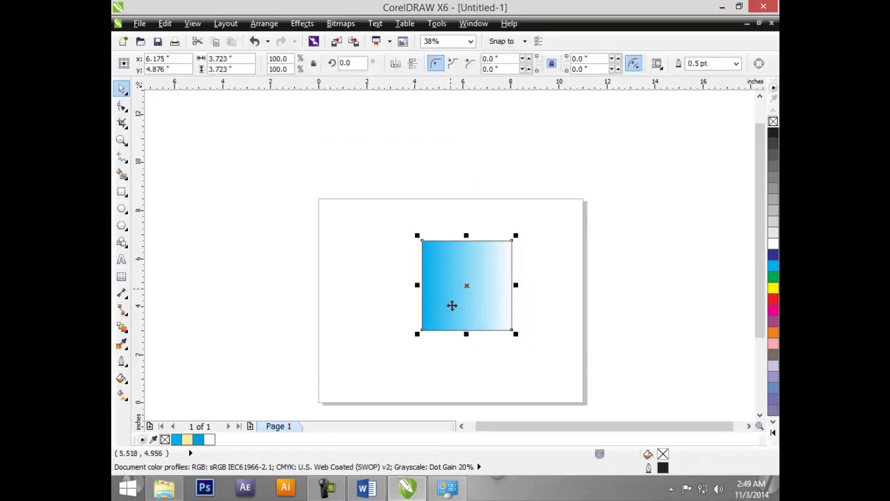
left_click_drag(516, 334, 490, 345)
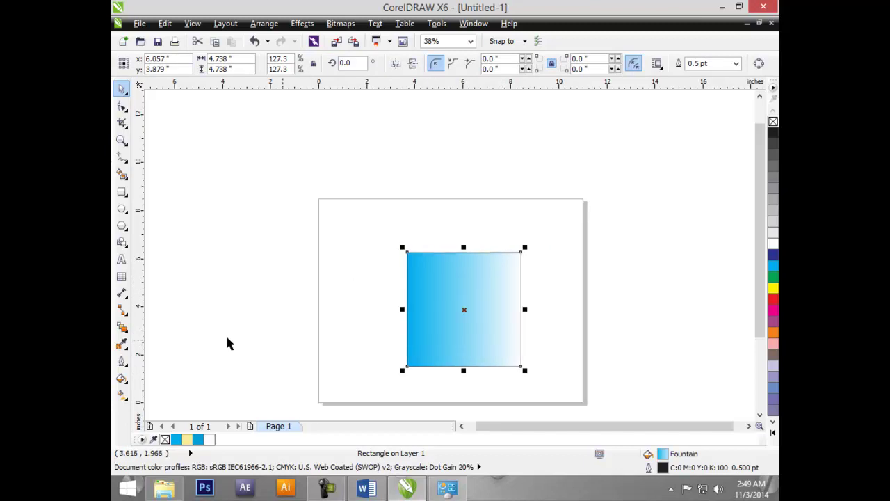
Step: Sample a light blue from the gradient square with the Color Eyedropper, and draw an ellipse about 4.05 × 3.94 in left of the page
left_click(122, 345)
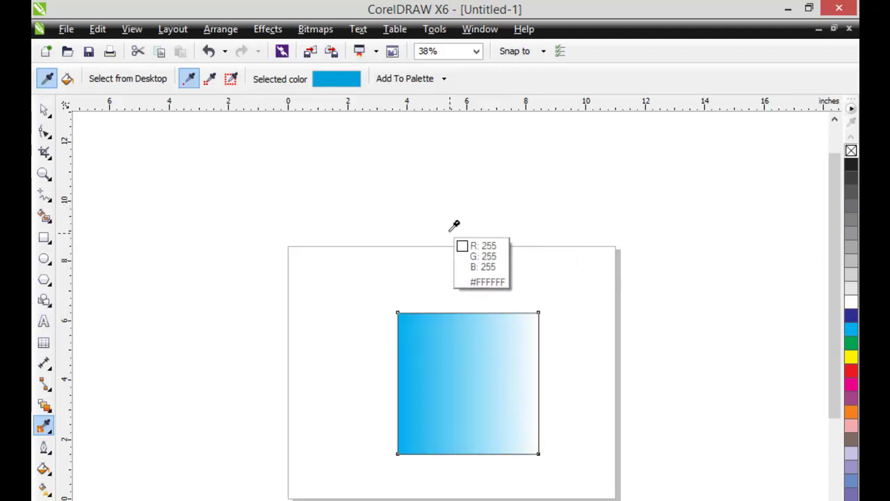
left_click(488, 374)
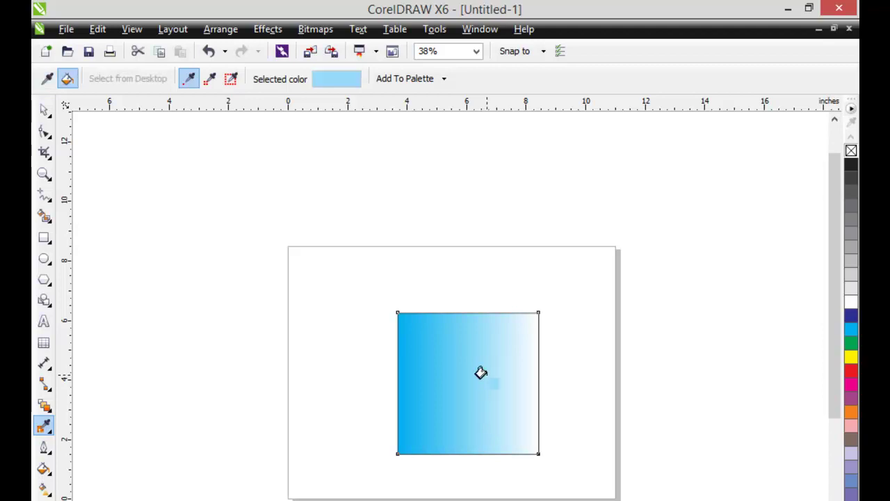
left_click(45, 259)
left_click_drag(128, 237, 259, 366)
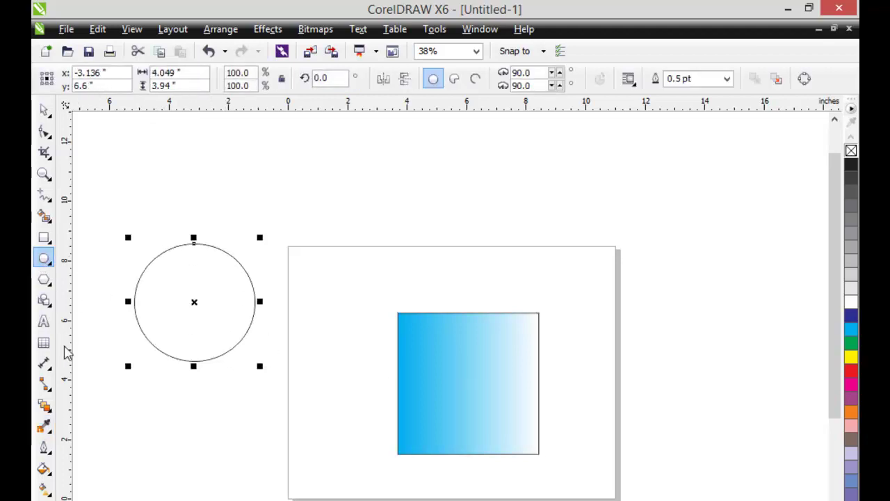
Step: Sample light blue from the gradient square with the smallest eyedropper sample size and fill the ellipse with it
left_click(45, 425)
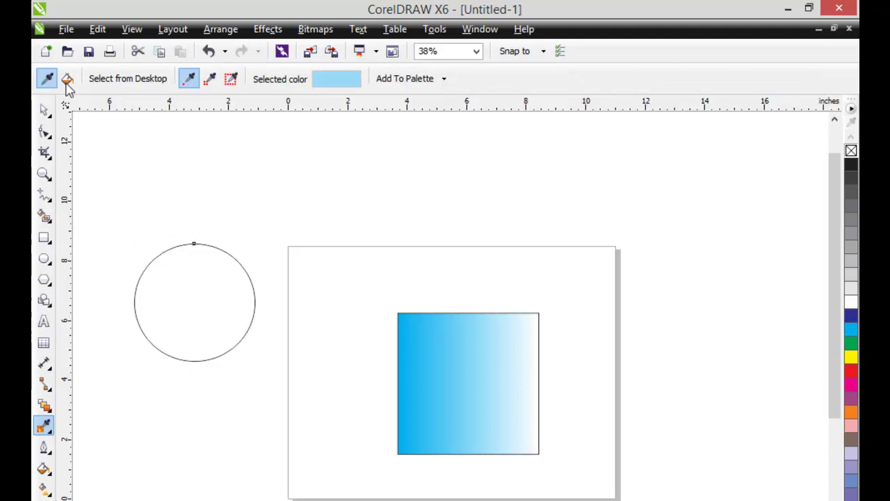
left_click(173, 280)
left_click(46, 78)
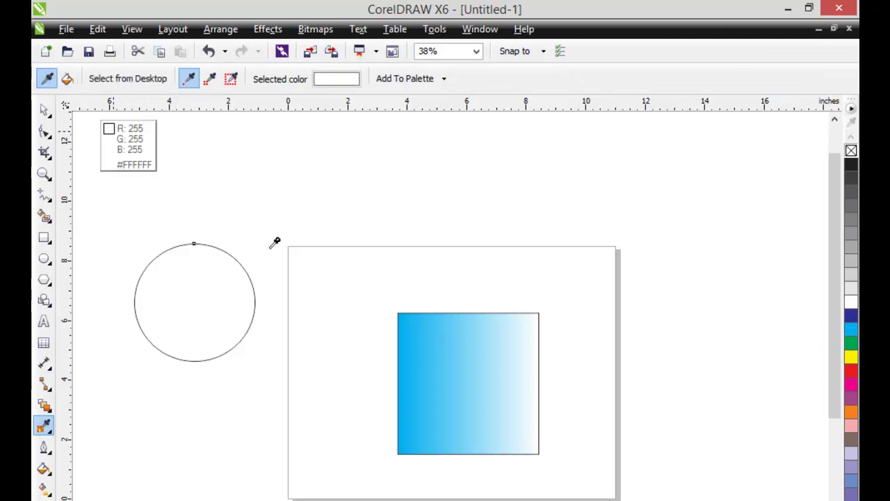
left_click(487, 367)
left_click(146, 299)
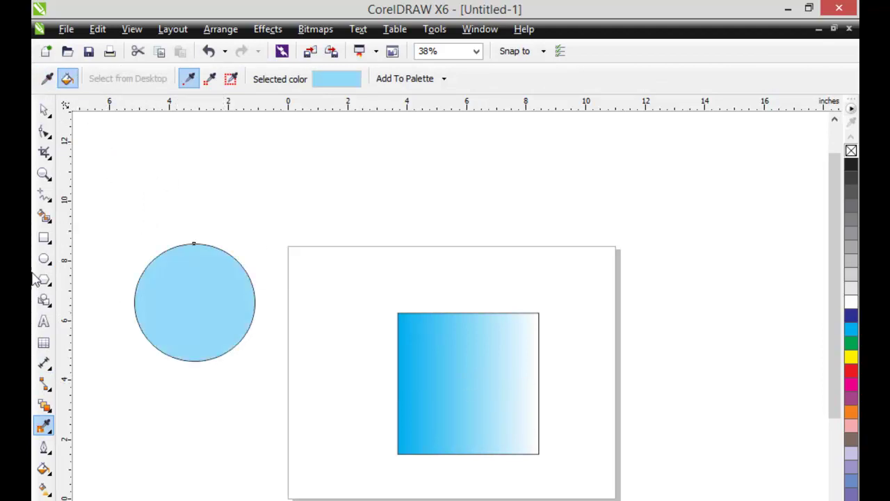
Step: Set the Color Eyedropper to the medium sample size, sample the middle of the gradient square, and fill the ellipse with that color
left_click(44, 110)
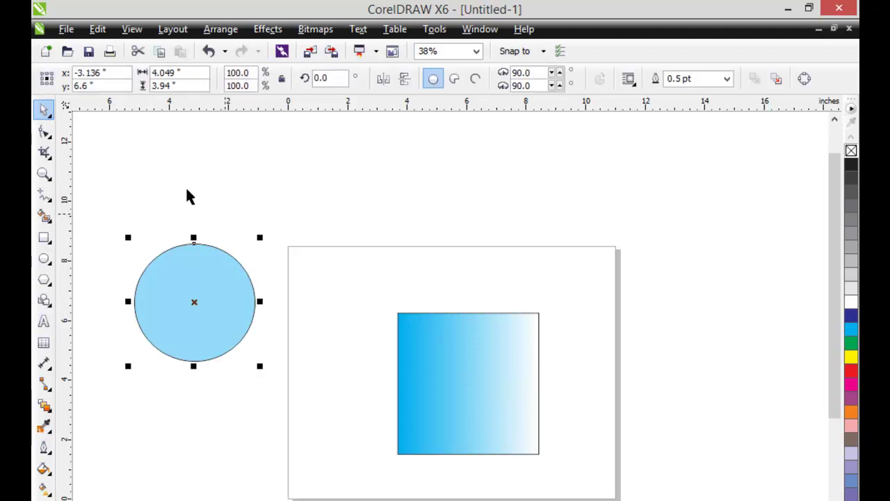
left_click(449, 390)
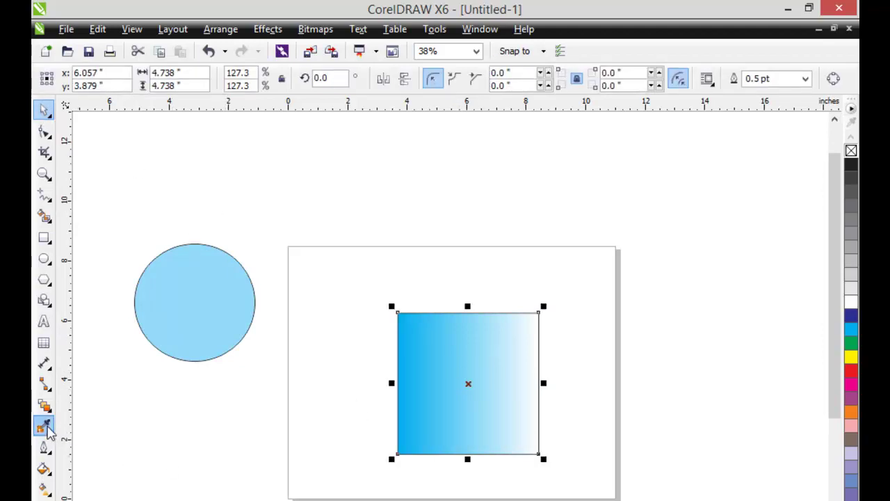
left_click(44, 425)
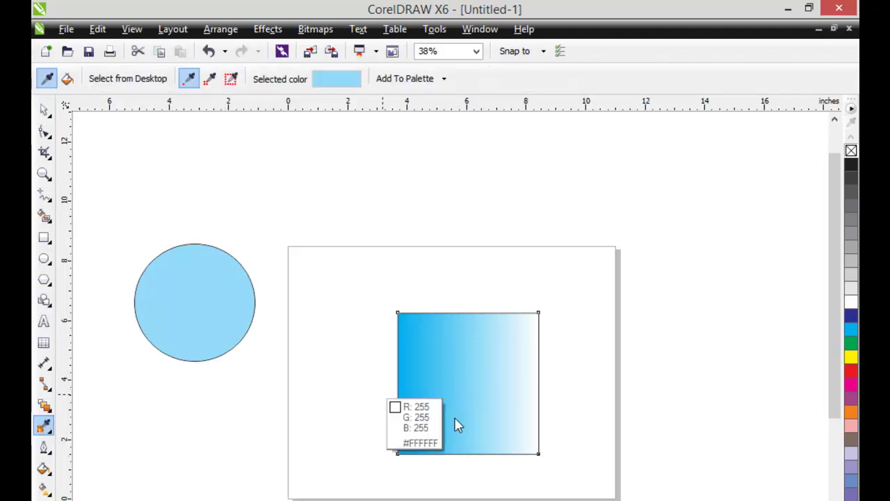
left_click(211, 82)
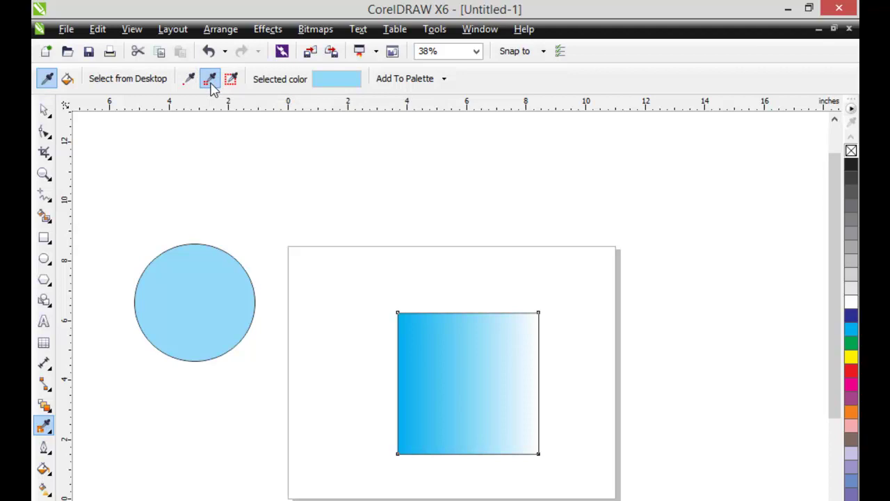
left_click(470, 362)
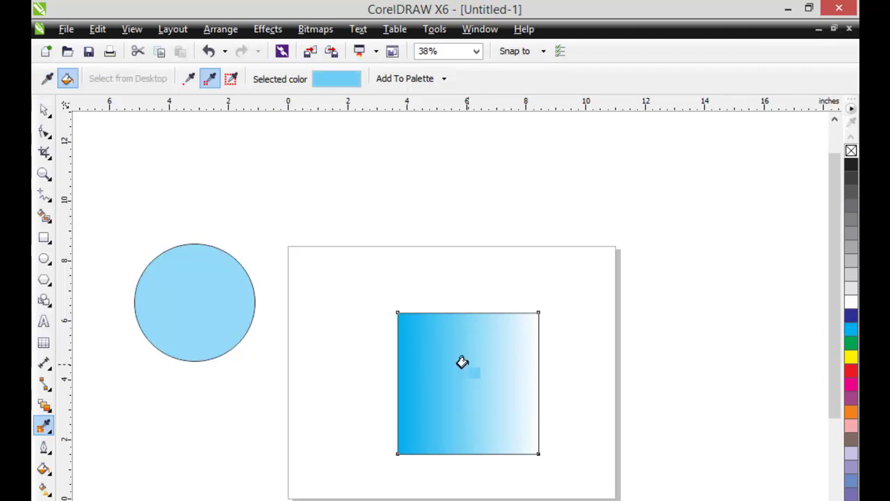
left_click(218, 312)
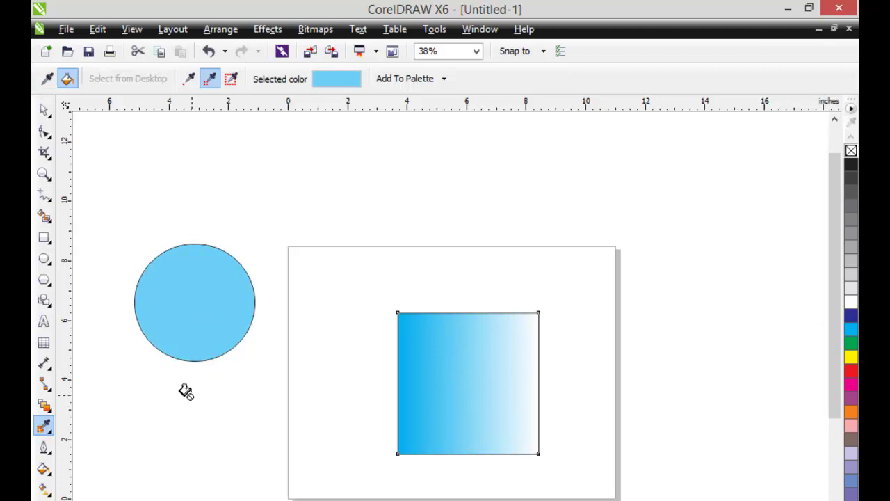
Step: Set the Color Eyedropper to the largest sample size, sample C:44 M:0 Y:0 K:0 from the gradient square, and fill the ellipse with it
left_click(231, 78)
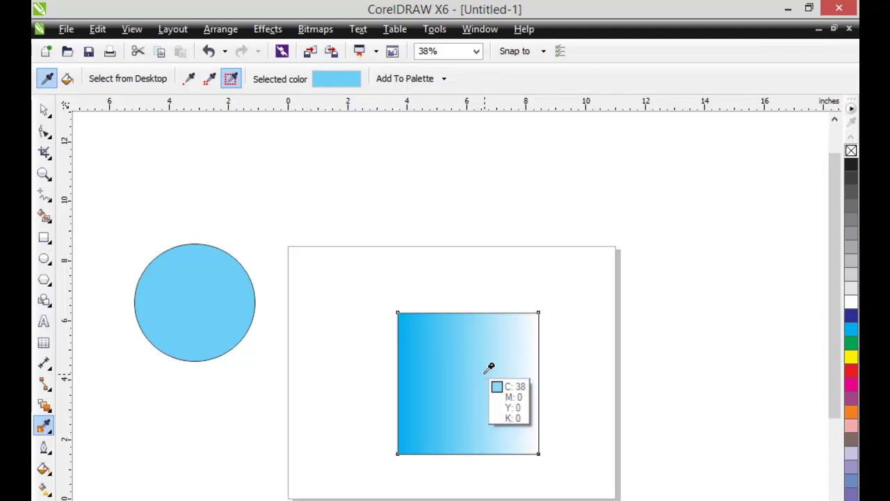
left_click(481, 366)
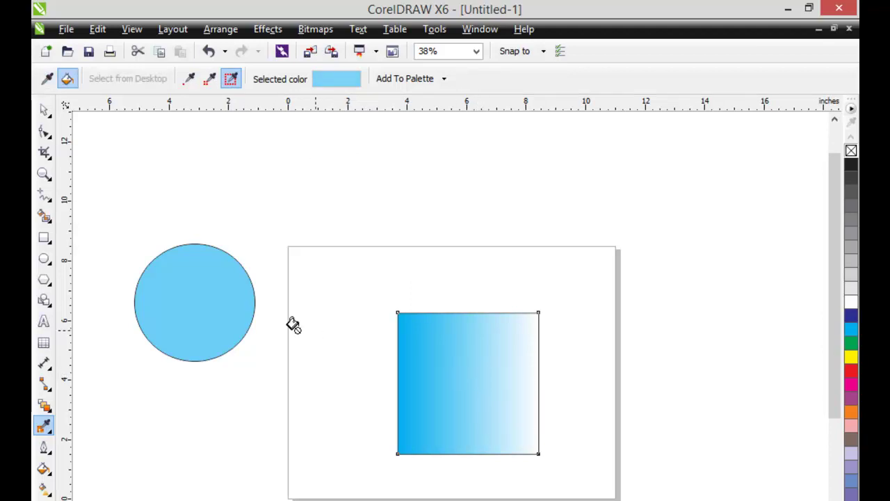
left_click(197, 294)
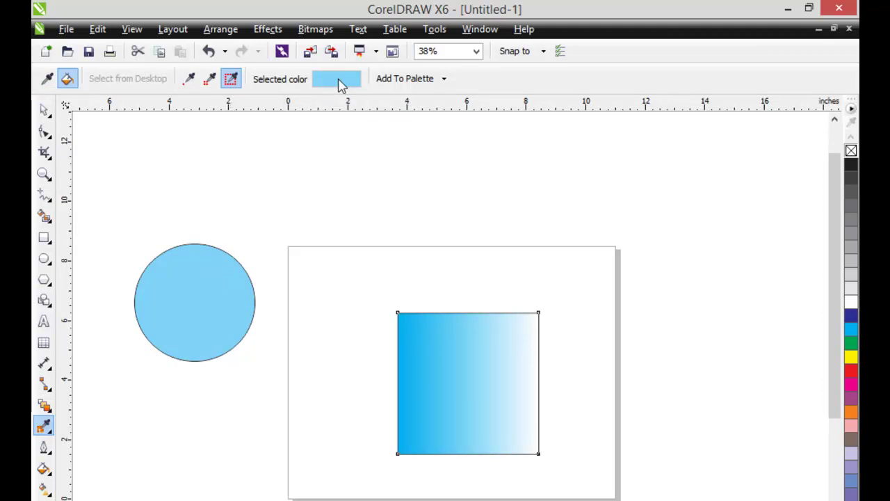
Step: Add the selected light blue to the Document Palette
mouse_move(332, 88)
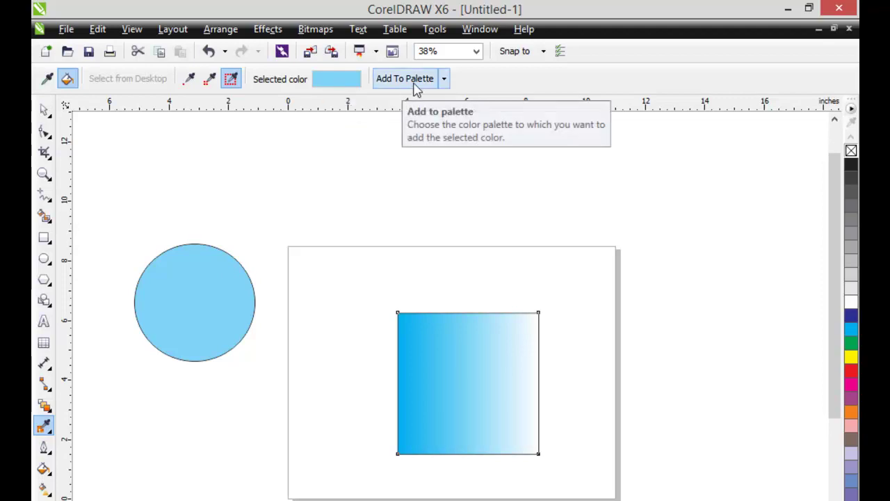
left_click(444, 79)
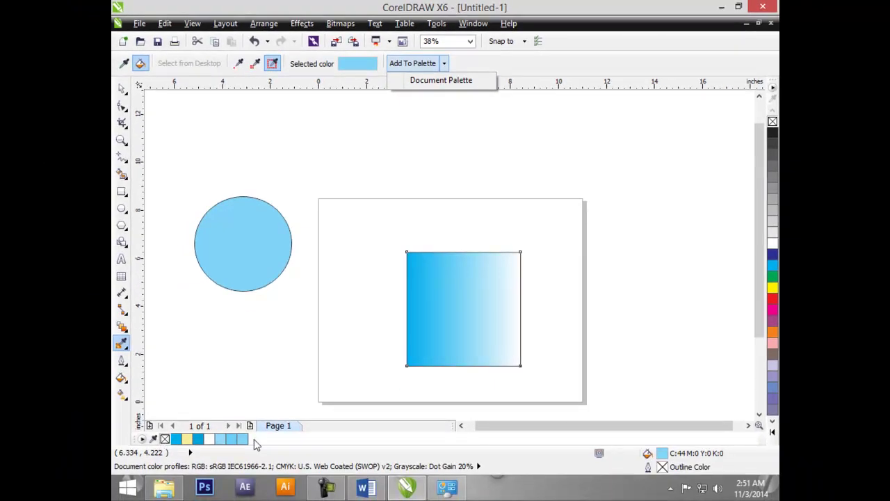
left_click(457, 84)
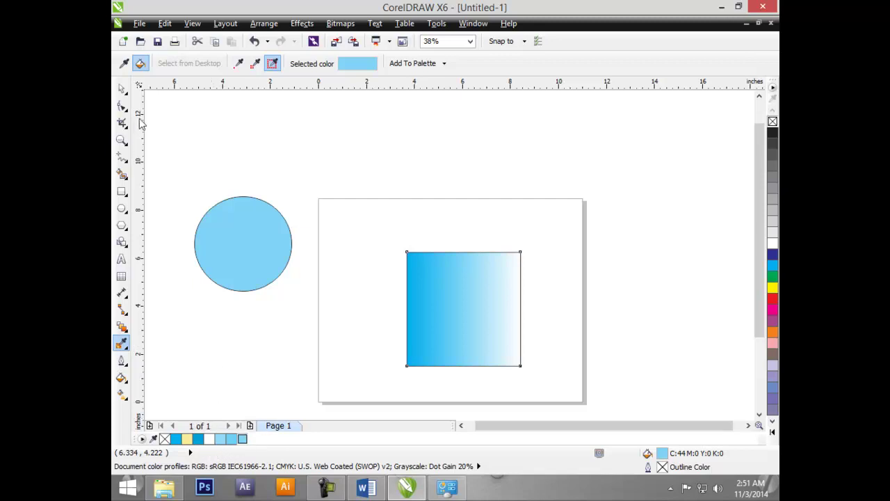
Step: Delete the light blue ellipse and the gradient square to clear the drawing
left_click(120, 85)
left_click(234, 226)
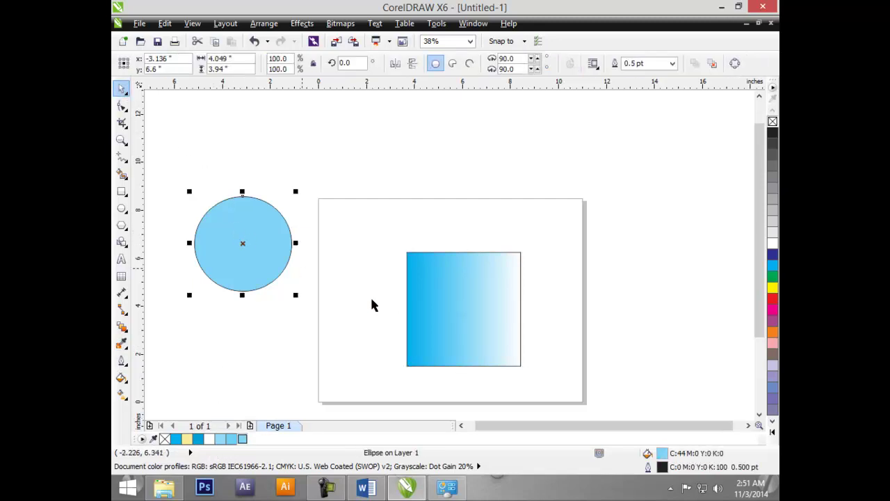
key("Delete")
left_click(428, 315)
left_click_drag(441, 320, 322, 325)
key("Delete")
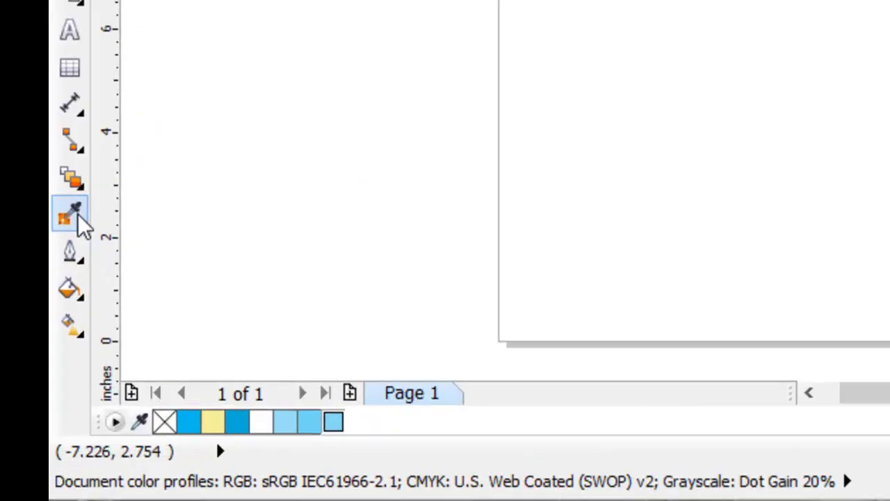
Step: Draw a circle about 4.4 in across and place it in the page's right half, centered near x 8.2, y 4.5 in
left_click(80, 224)
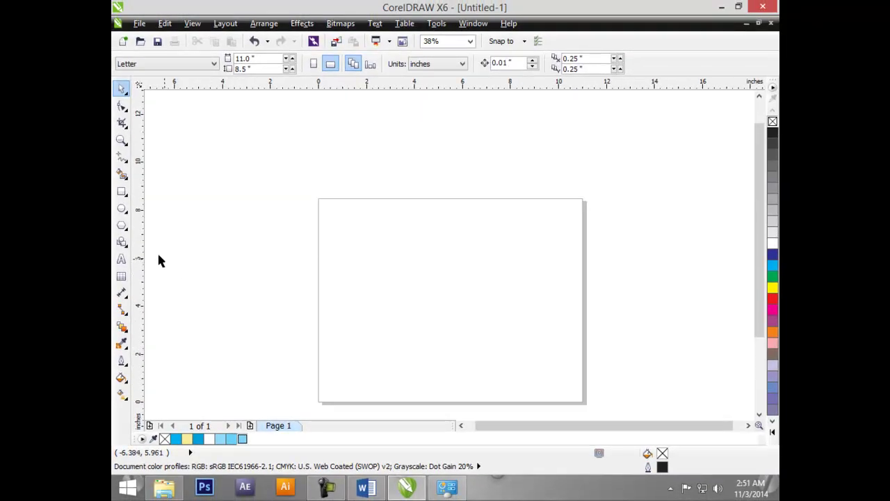
left_click(122, 208)
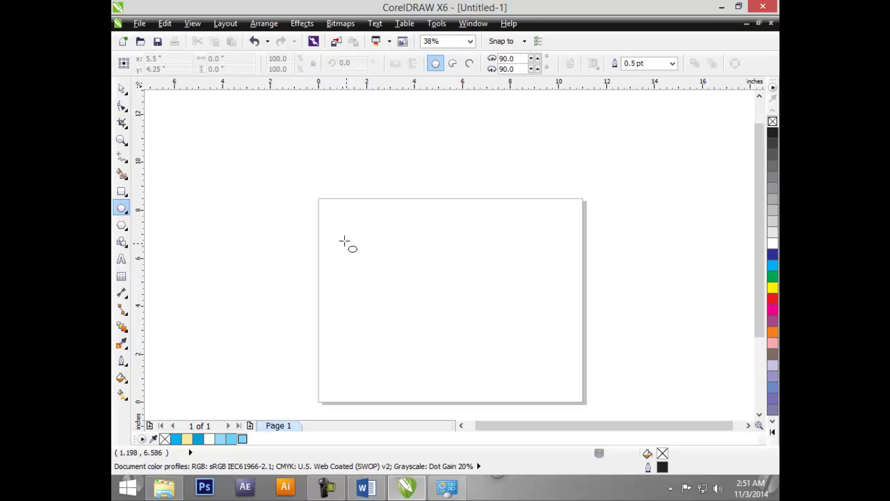
left_click_drag(337, 241, 384, 349)
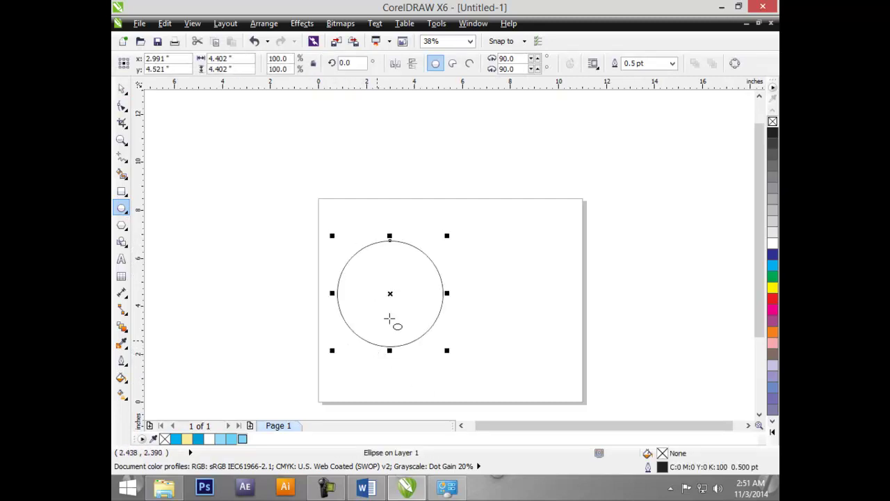
left_click_drag(390, 293, 517, 295)
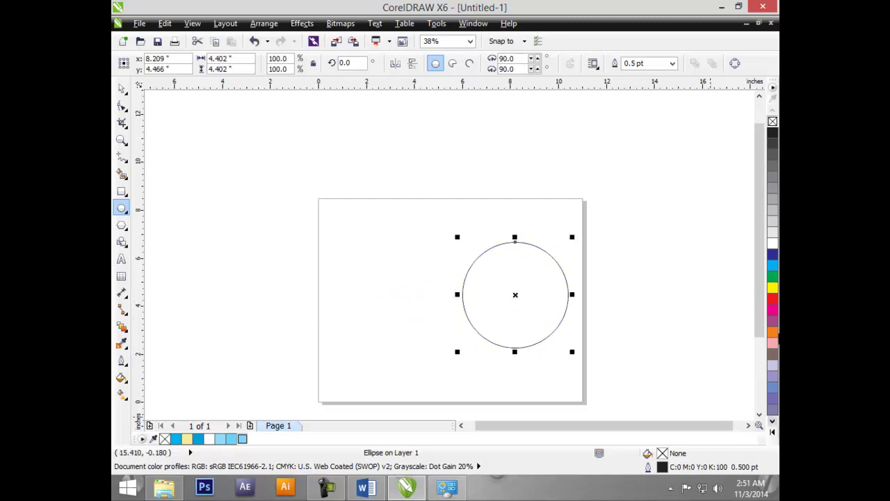
Step: Fill the circle with cyan (C:100 M:0 Y:0 K:0) and set its outline width to 12 pt
left_click(773, 266)
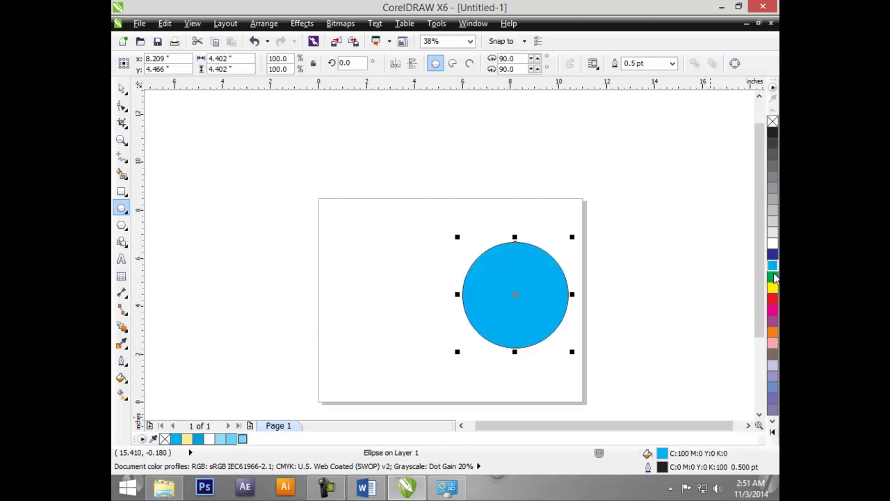
left_click(672, 63)
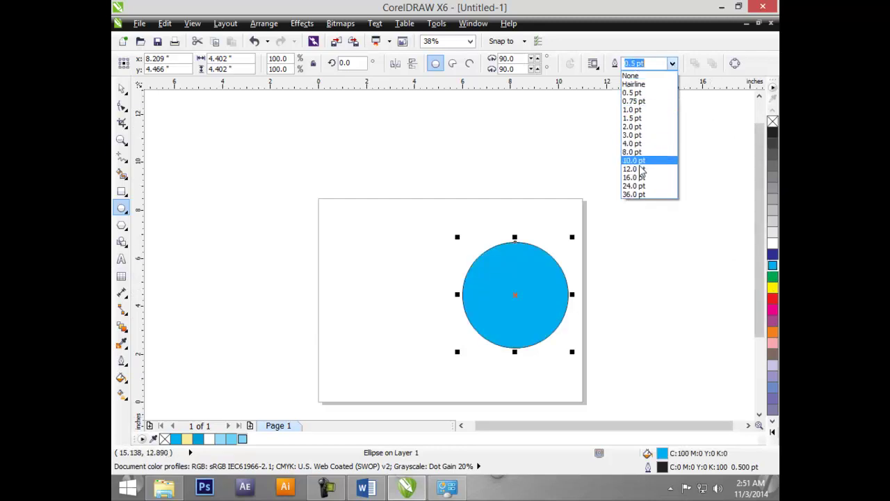
left_click(636, 169)
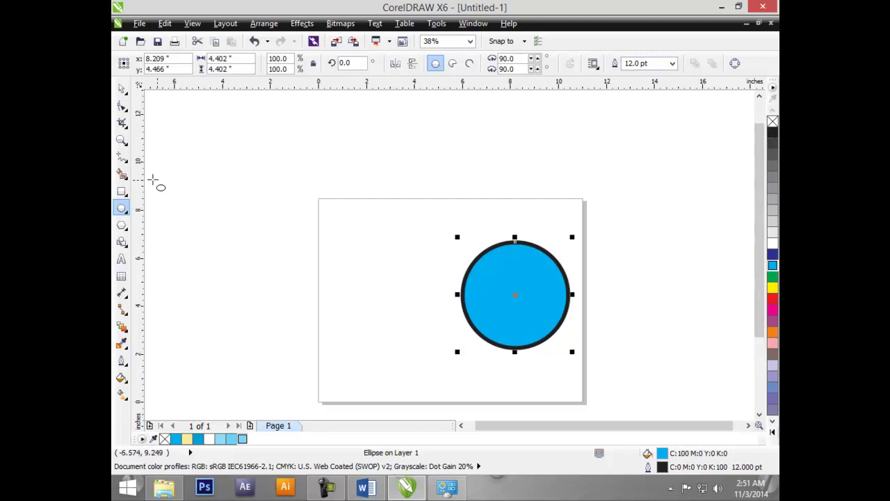
Step: Try a drop shadow cast slightly below the circle, and undo it
left_click(125, 337)
left_click(160, 368)
left_click_drag(513, 348, 517, 370)
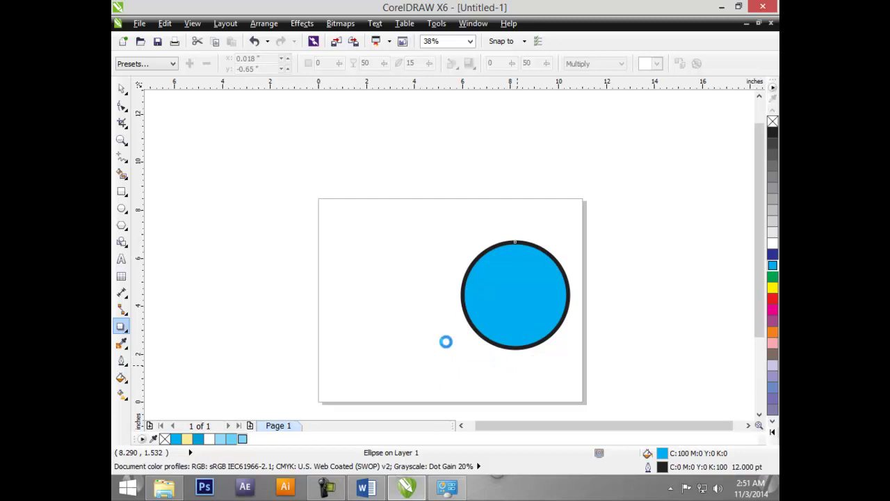
left_click(122, 333)
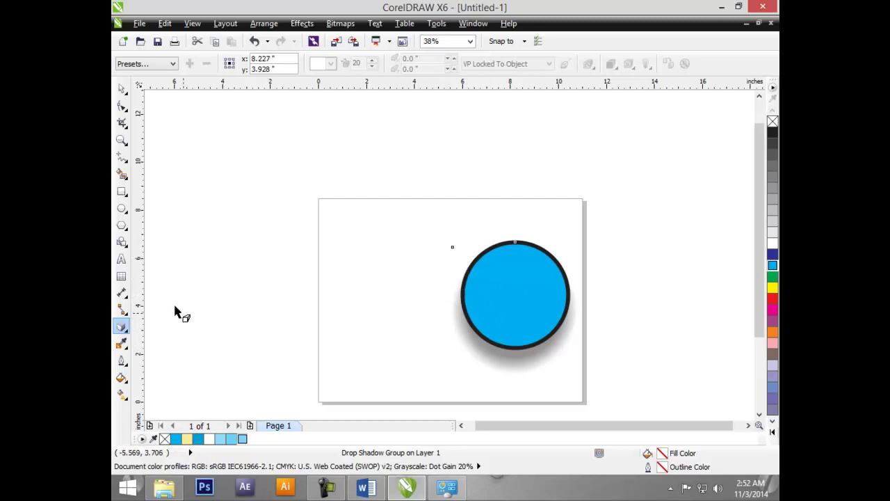
key("ctrl+z")
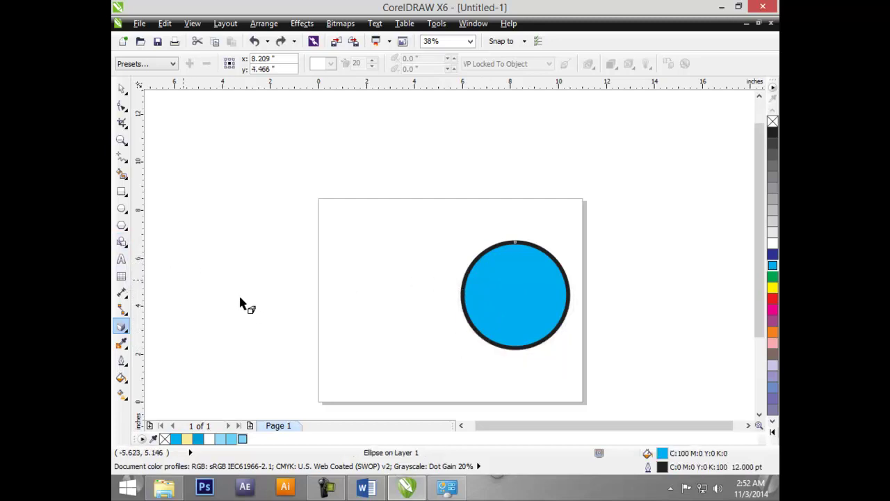
Step: Extrude the circle toward a vanishing point about 8.9 in to its left and 0.35 in below its center, and deselect it
left_click_drag(507, 299, 301, 306)
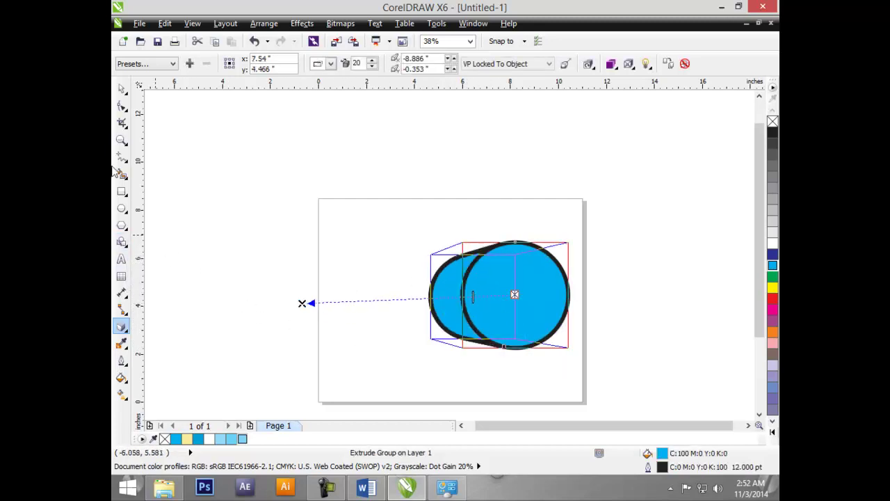
left_click(121, 88)
left_click(291, 336)
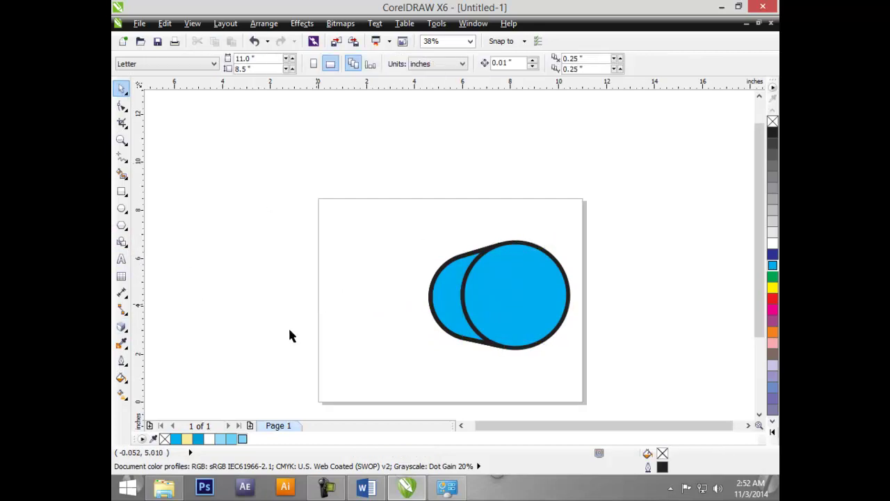
Step: Add a drop shadow cast below the extruded circle from its lower edge, and deselect it
left_click(122, 341)
left_click(123, 327)
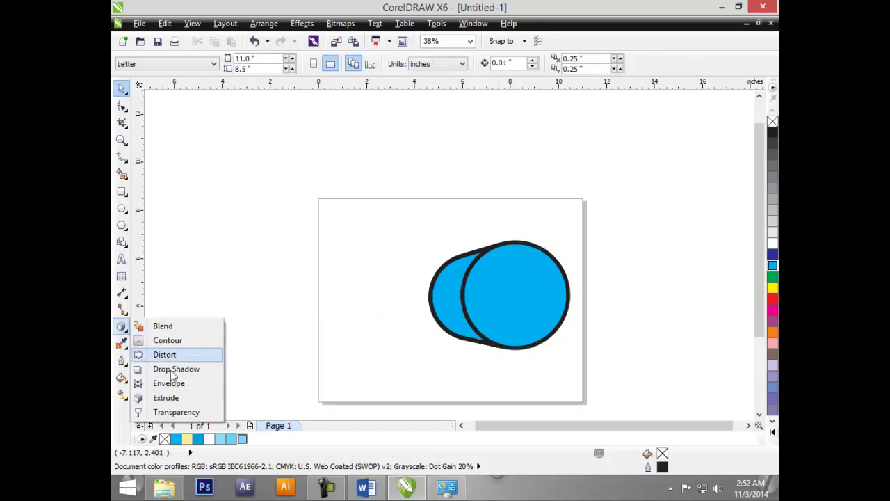
left_click(171, 371)
left_click_drag(530, 352, 513, 379)
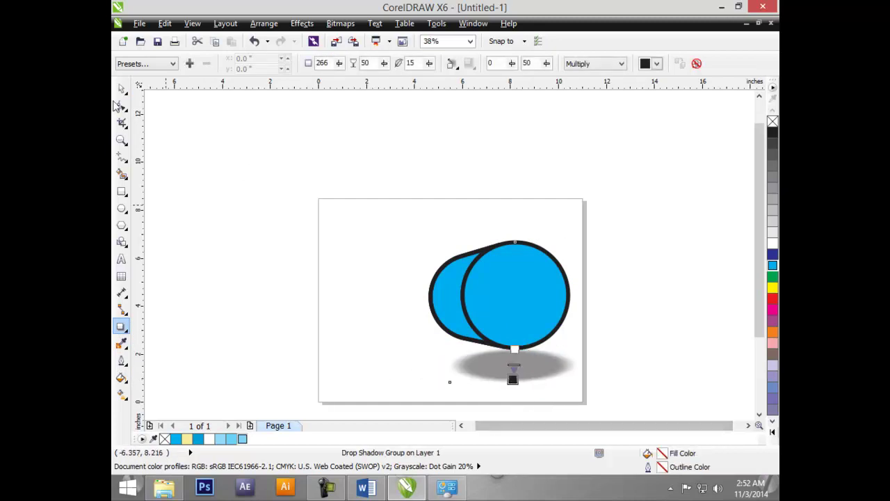
left_click(122, 89)
left_click(179, 139)
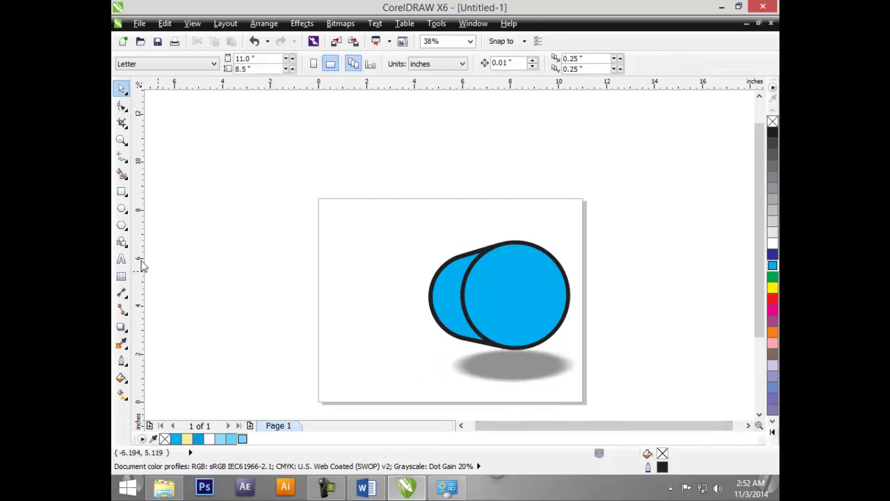
Step: Draw a five-sided polygon about 4.2 by 4.0 in and place it left of the page, centered near x -3.1, y 4.95 in
left_click(122, 225)
left_click_drag(213, 245, 328, 351)
key("space")
left_click_drag(268, 300, 240, 284)
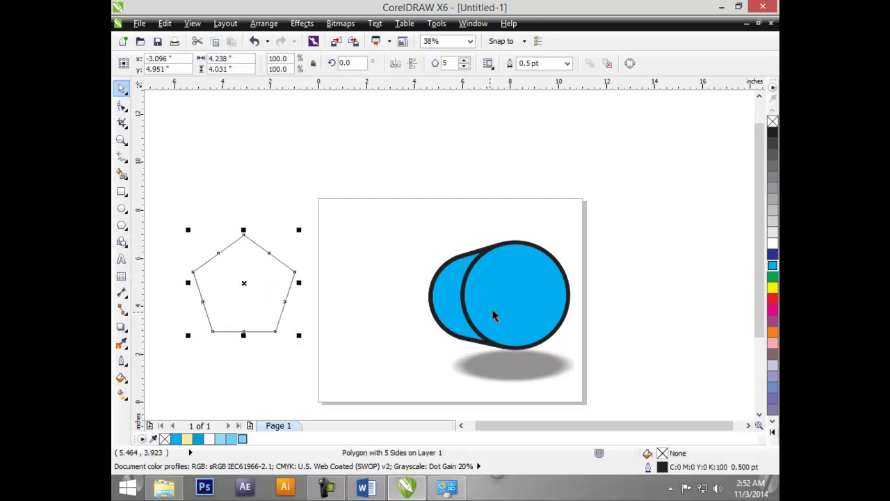
Step: Copy the cyan circle's fill and outline onto the pentagon with the Attributes Eyedropper
left_click(122, 344)
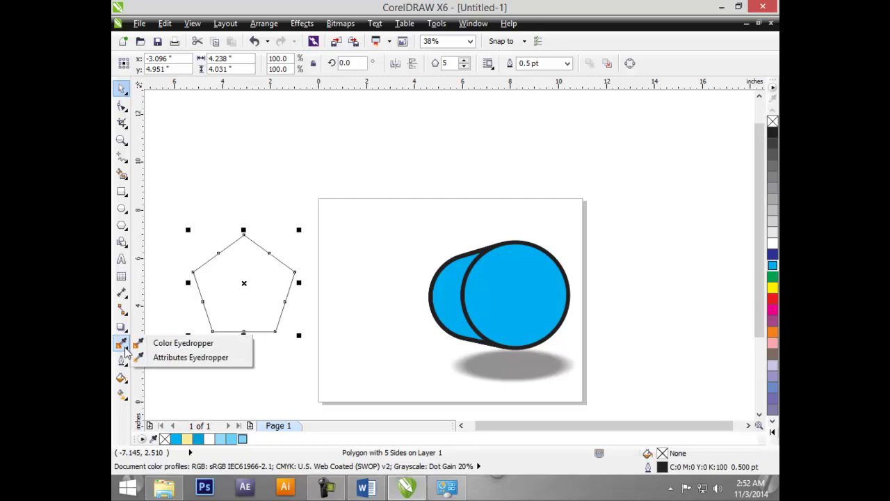
left_click(196, 359)
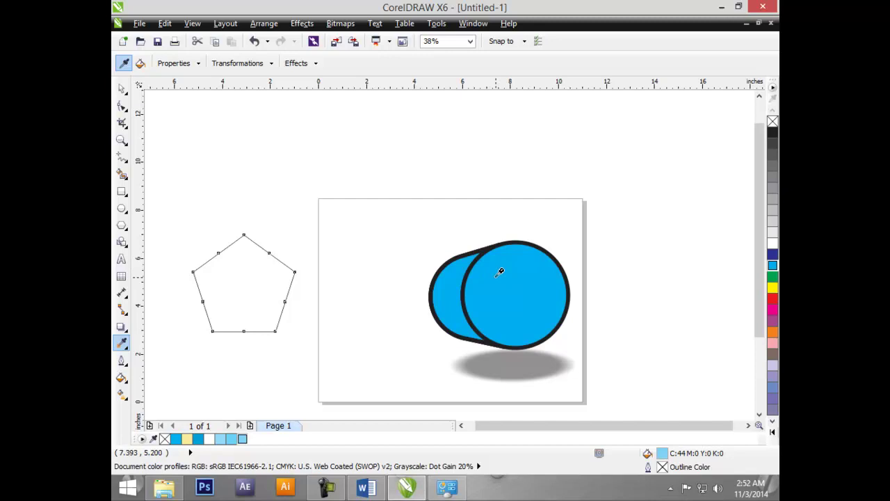
left_click(504, 275)
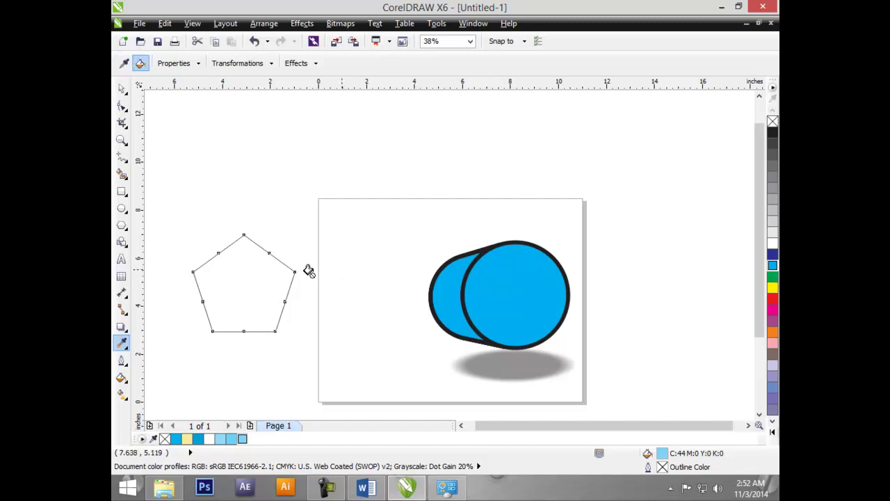
left_click(234, 269)
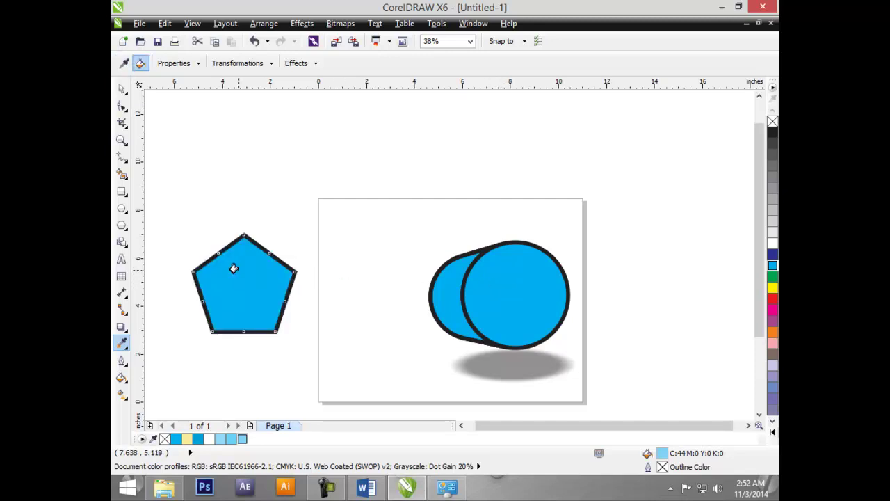
Step: Examine which properties and transformations the Attributes Eyedropper can copy, leaving Outline, Fill and Text enabled
left_click(122, 88)
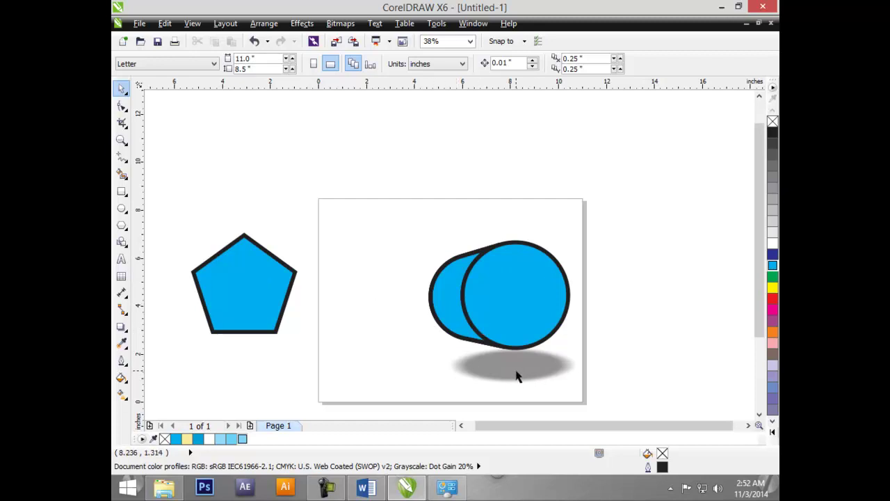
left_click(496, 303)
left_click(121, 343)
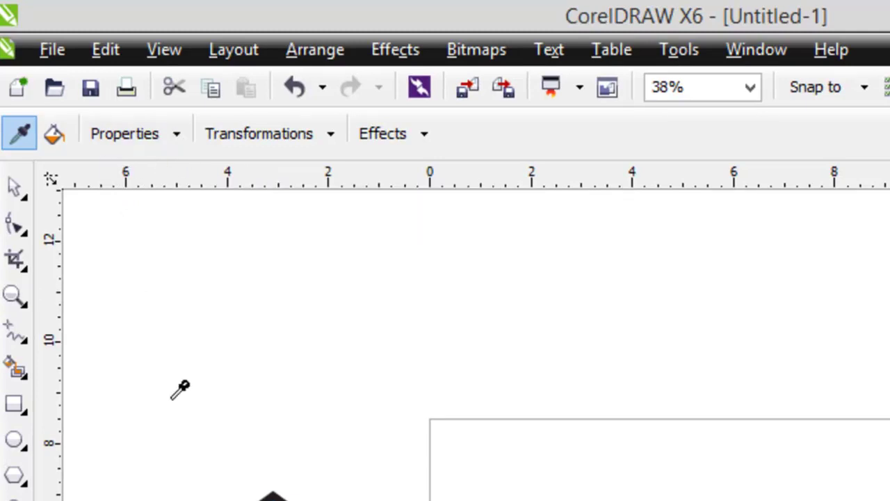
left_click(178, 136)
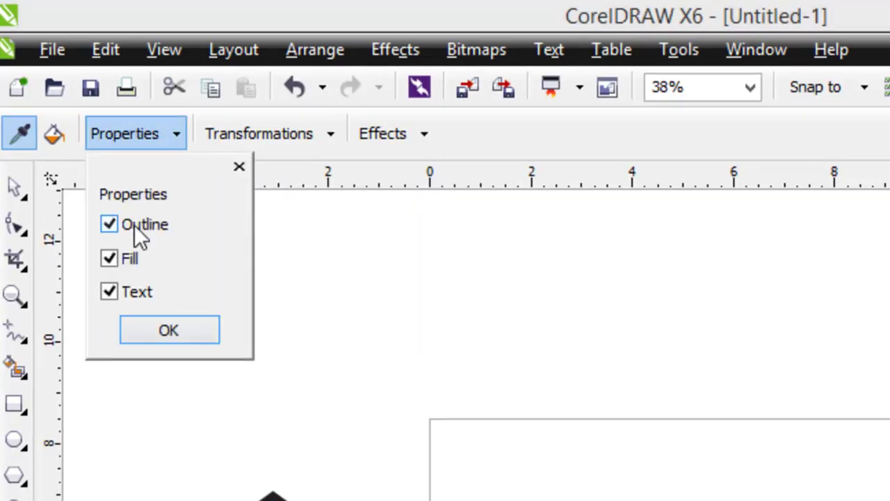
left_click(158, 330)
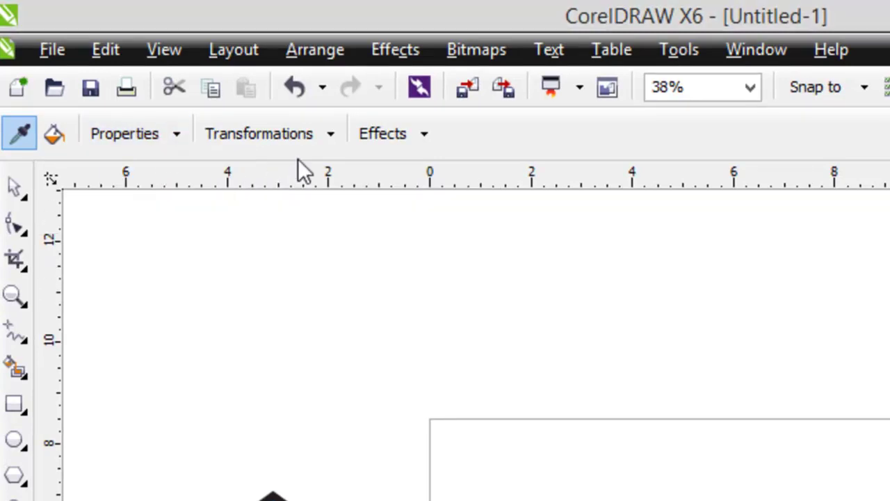
left_click(313, 135)
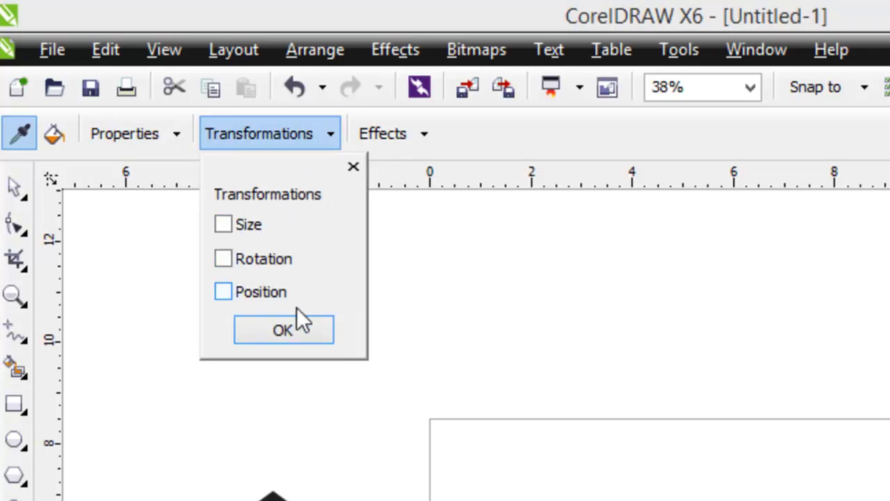
left_click(354, 168)
Step: Set the Attributes Eyedropper to also copy the Extrude and Drop Shadow effects
left_click(393, 136)
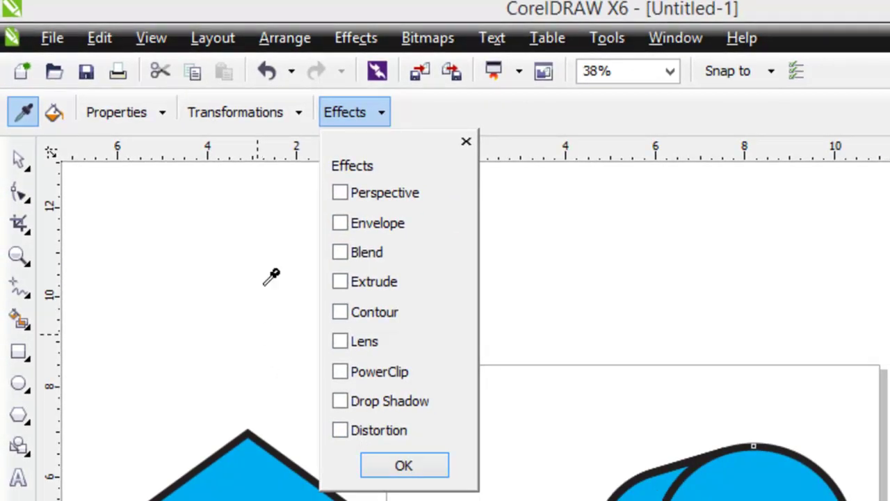
left_click(339, 283)
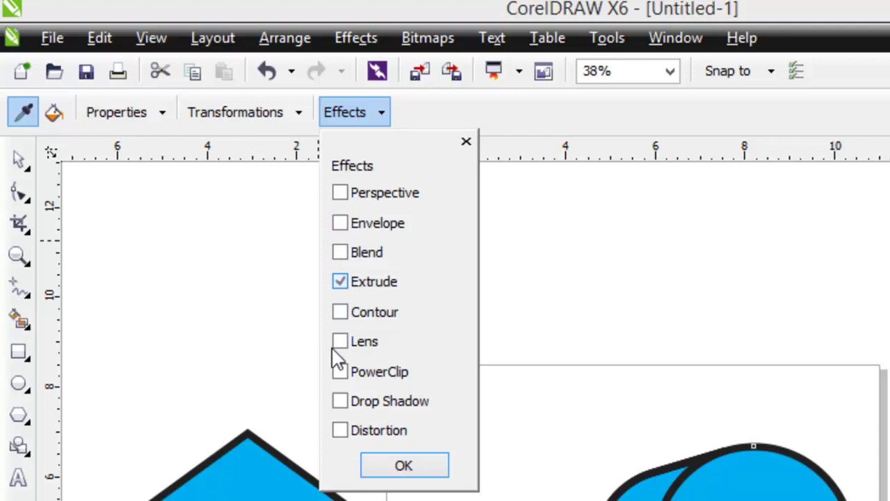
left_click(338, 404)
left_click(404, 466)
Step: Enable Size and Rotation among the copied transformations, and apply the extruded circle's attributes to the pentagon
left_click(282, 119)
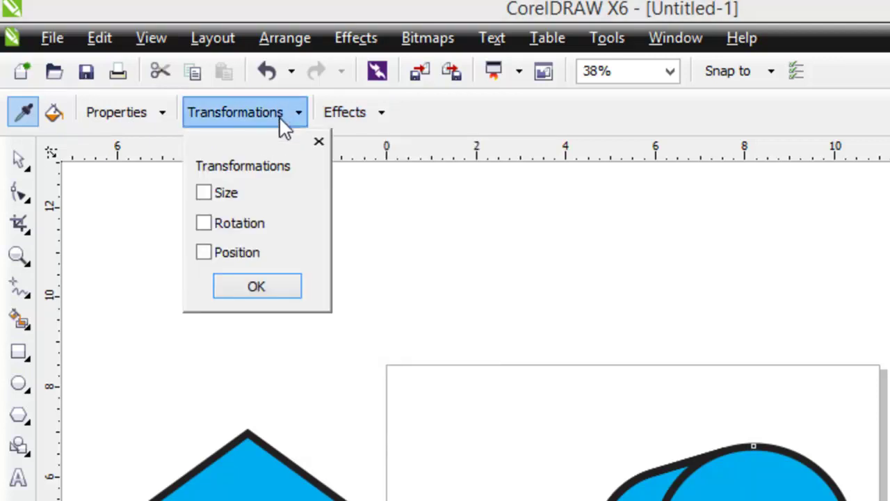
left_click(203, 193)
left_click(203, 223)
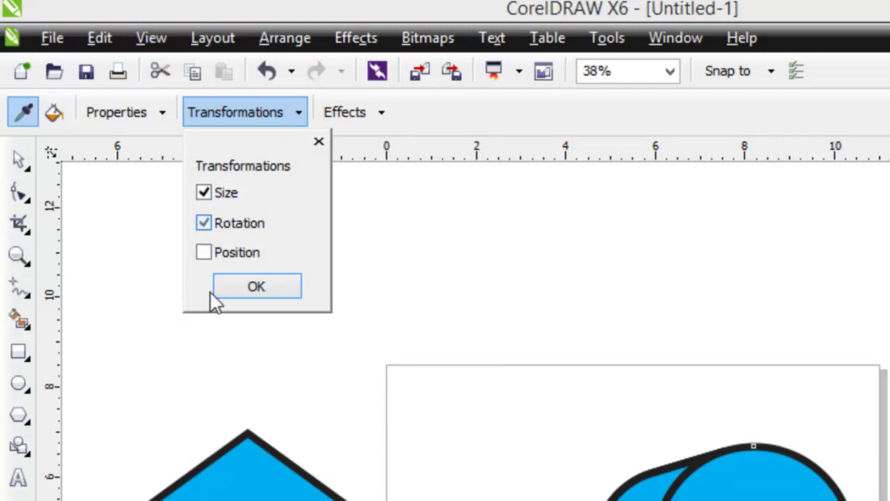
left_click(256, 286)
left_click(503, 283)
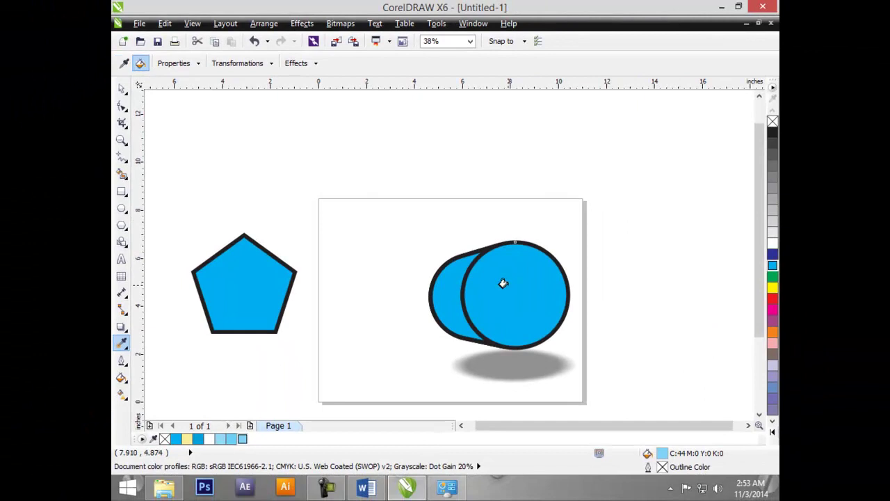
left_click(246, 259)
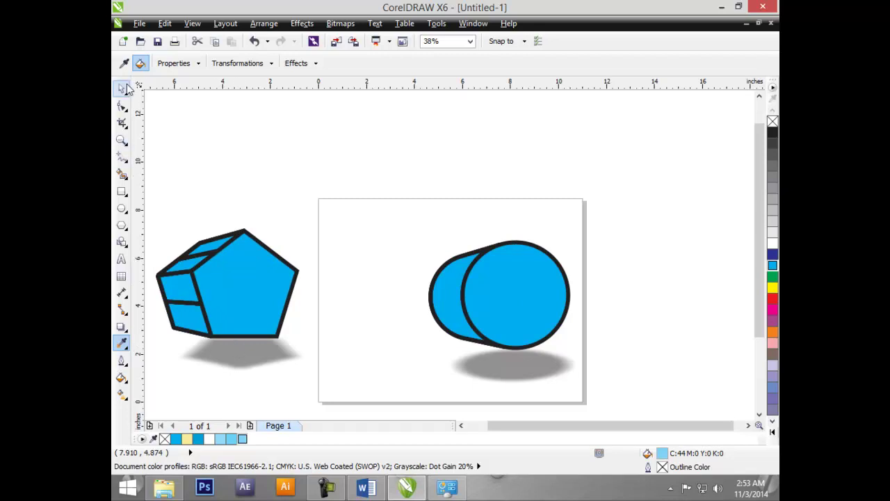
Step: Delete the extruded pentagon and the extruded circle to clear the drawing
left_click(122, 88)
left_click(243, 284)
key("Delete")
left_click(517, 298)
key("Delete")
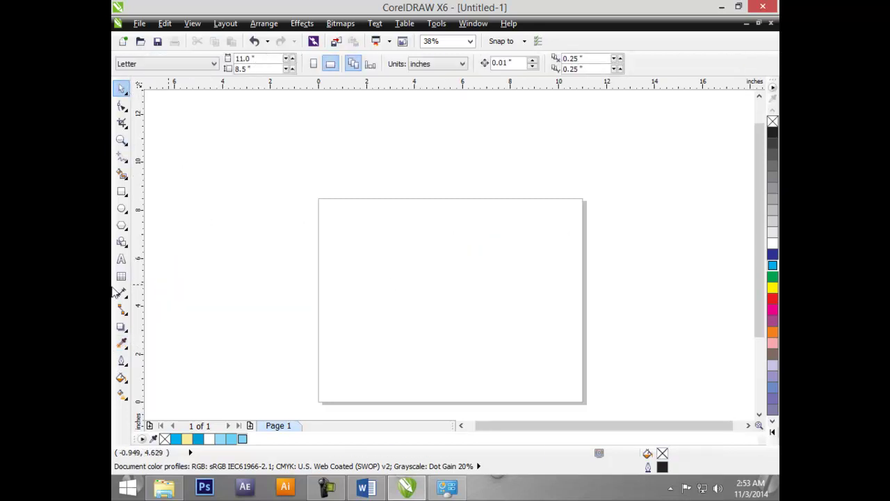
Step: Draw a square about 4.2 in wide in the page's right half, centered near x 7.8, y 4.4 in, and fill it with magenta
left_click(122, 192)
left_click_drag(455, 245, 498, 286)
left_click_drag(536, 341, 557, 346)
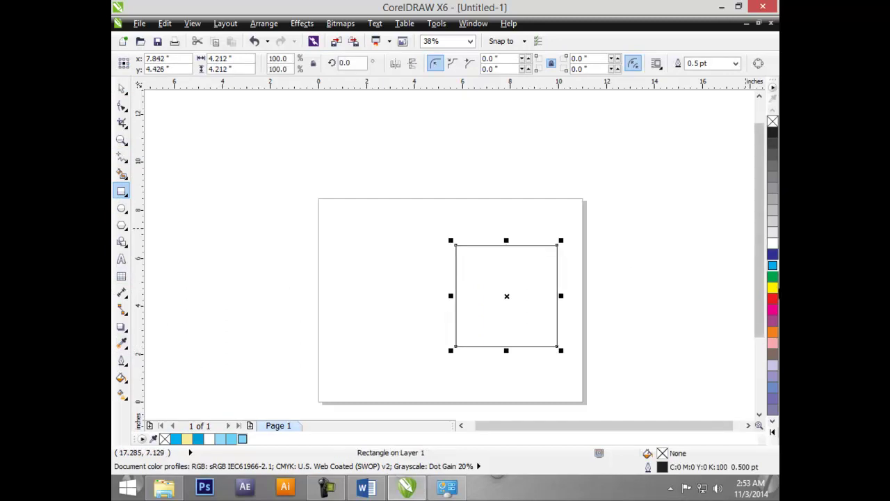
left_click(773, 311)
Step: Set the magenta square's outline width to 8 pt and rotate it to about 346 degrees
left_click(736, 63)
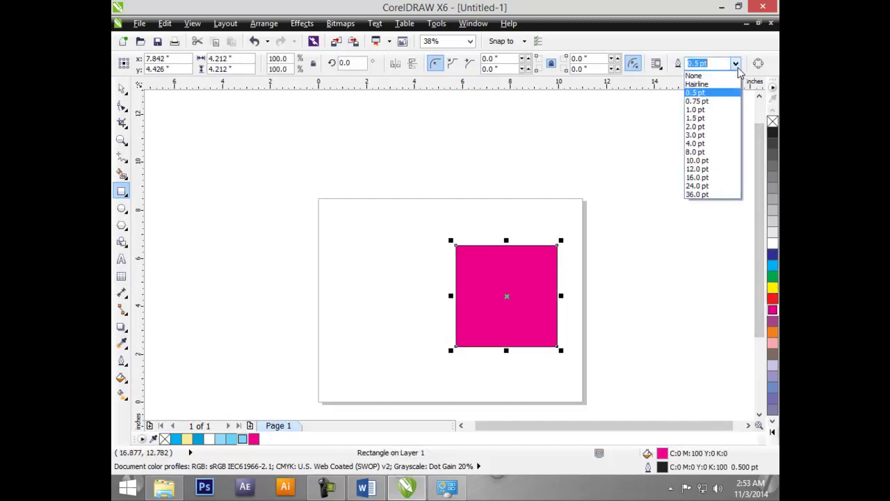
left_click(697, 144)
left_click(735, 63)
left_click(692, 151)
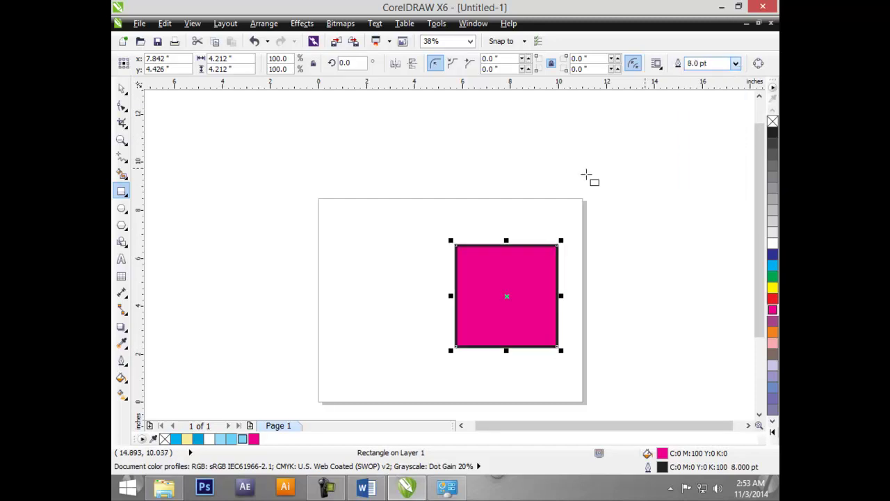
left_click(540, 327)
left_click_drag(561, 348, 550, 370)
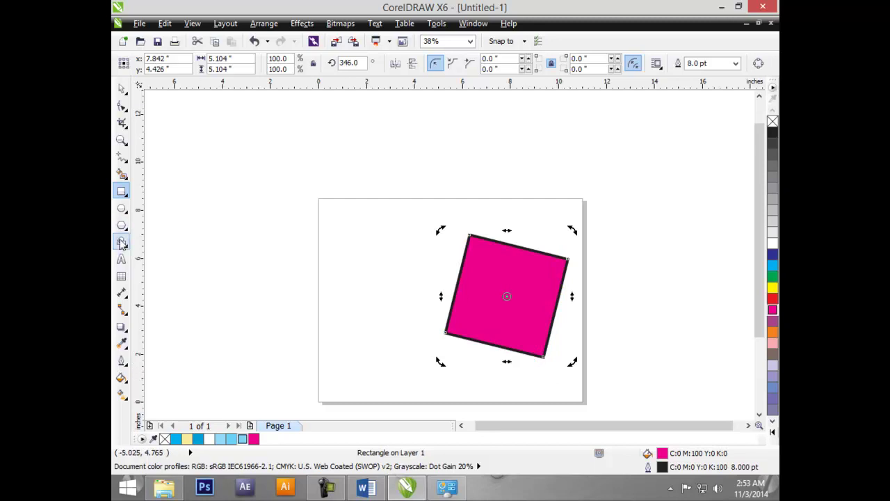
Step: Draw a second square about 3.7 in wide across the page's left edge, centered near x -0.5, y 4.5 in
left_click(122, 194)
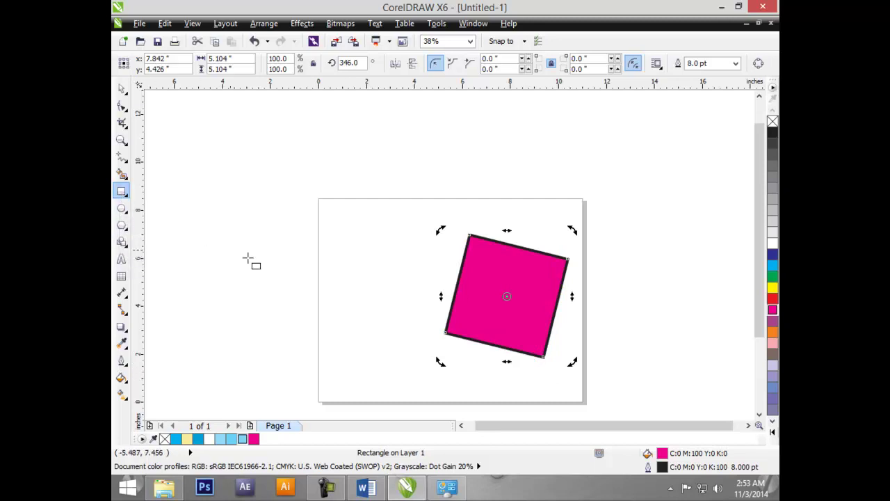
left_click_drag(262, 248, 353, 338)
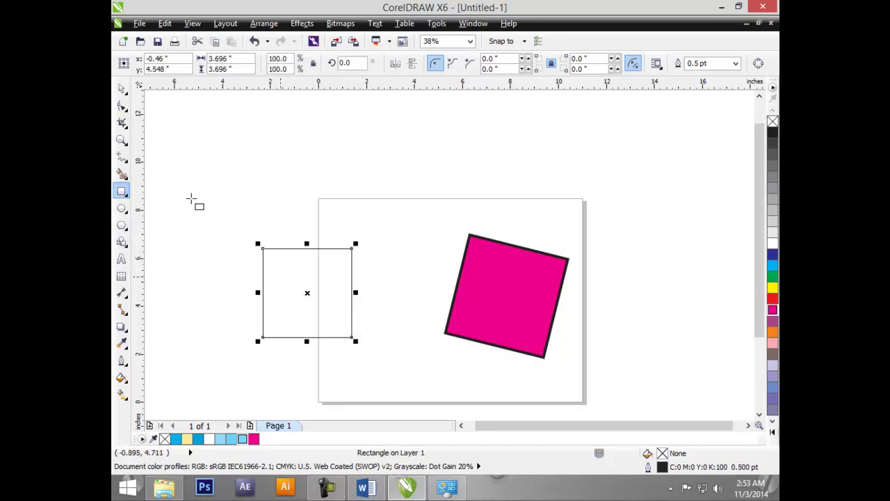
Step: Copy the magenta square's fill, outline, size and rotation onto the unfilled square with the Attributes Eyedropper
left_click(124, 345)
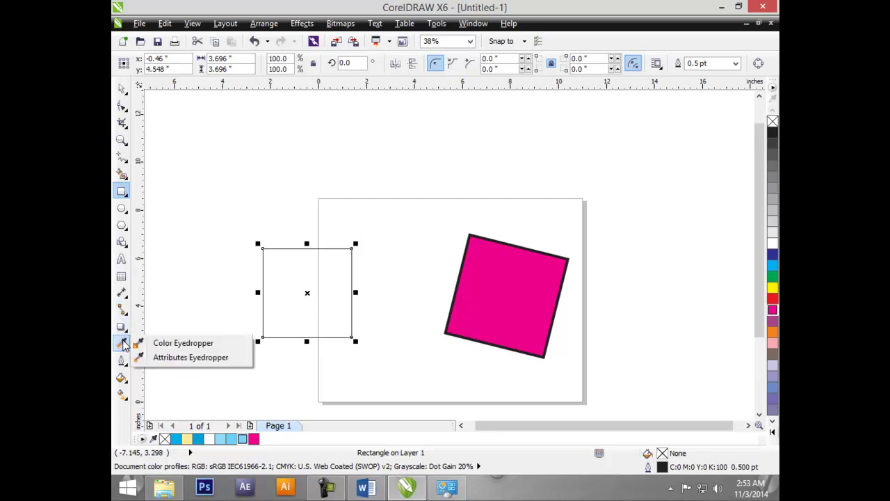
left_click(174, 359)
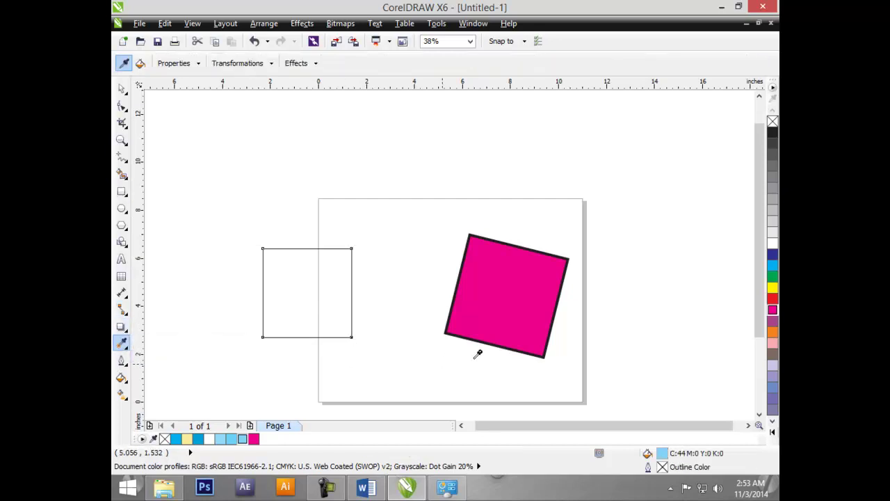
left_click(513, 305)
left_click(327, 302)
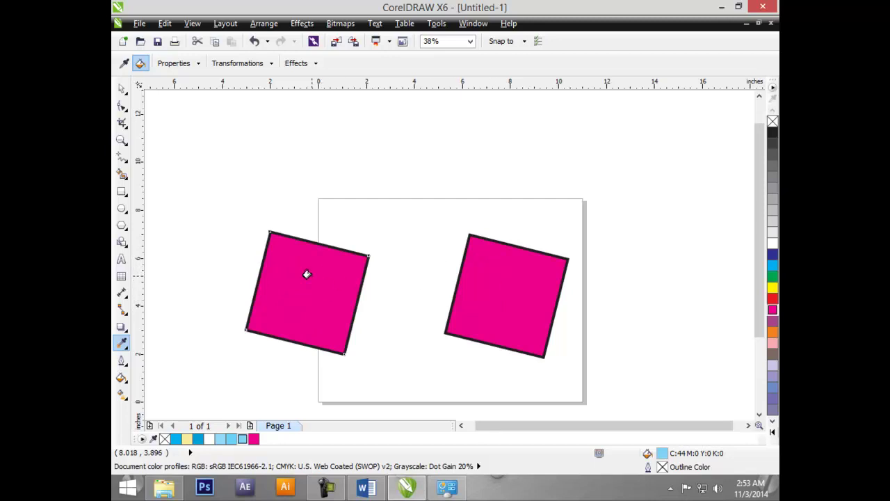
left_click(122, 88)
Step: Review the Attributes Eyedropper's property and transformation options, including size, rotation and position
left_click(122, 343)
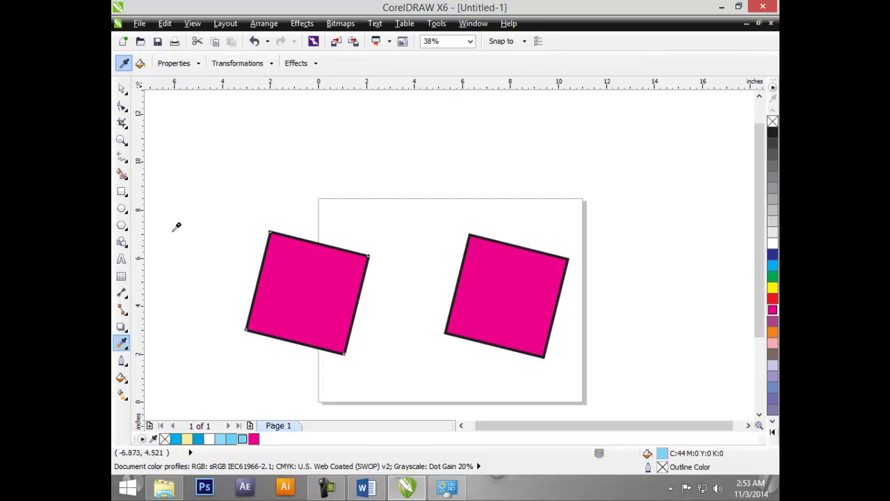
left_click(199, 66)
left_click(270, 64)
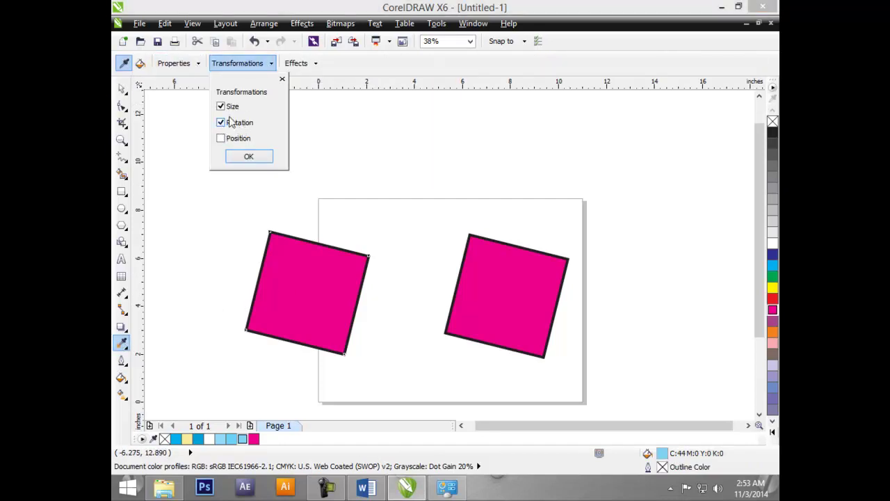
left_click(189, 165)
Step: Shrink the square at the page's left edge about its center to about 2.7 in wide
key("space")
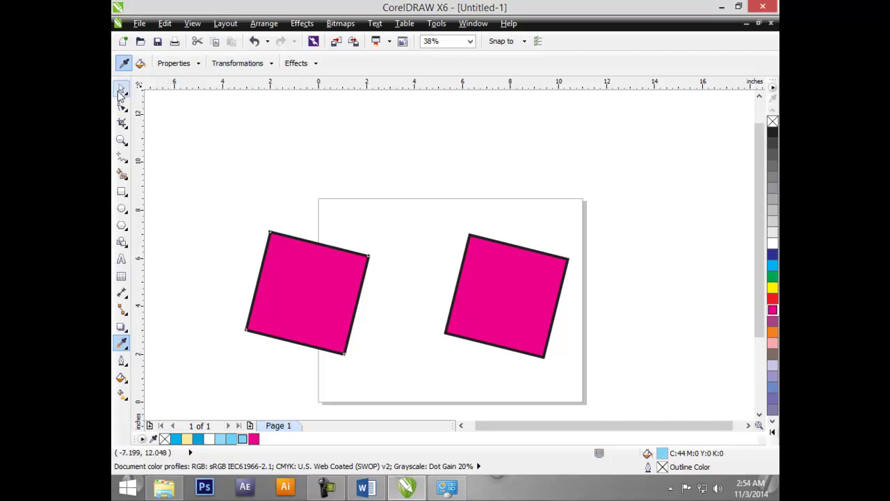
left_click(340, 325)
left_click_drag(373, 358, 345, 341)
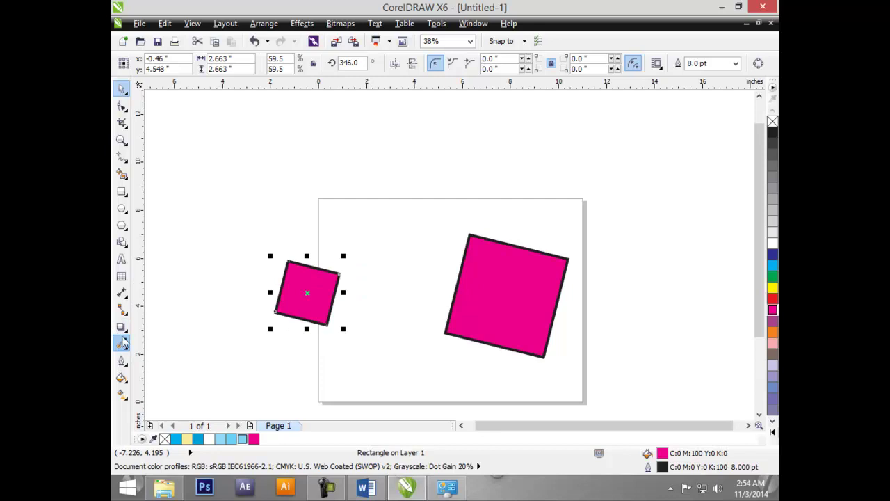
Step: Copy the larger magenta square's attributes onto the shrunken square with the Attributes Eyedropper
left_click(121, 342)
left_click(503, 285)
left_click(306, 291)
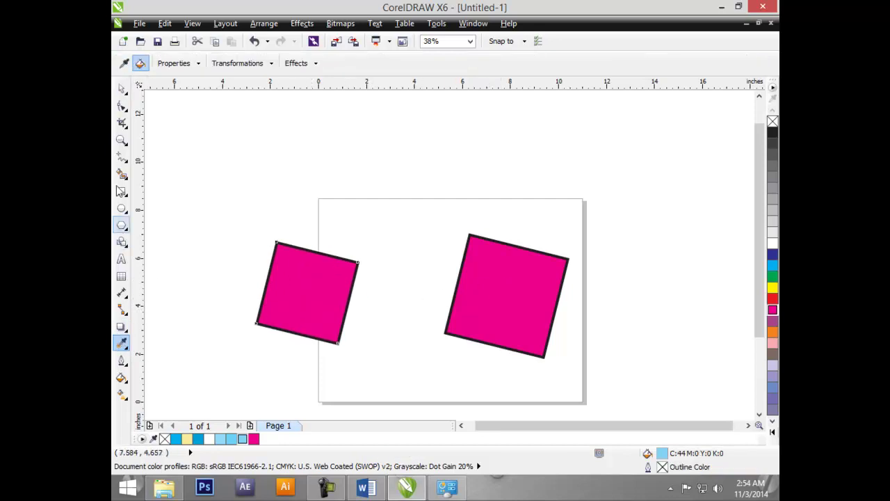
Step: Delete both magenta squares to clear the drawing
left_click(121, 88)
key("Delete")
left_click(473, 302)
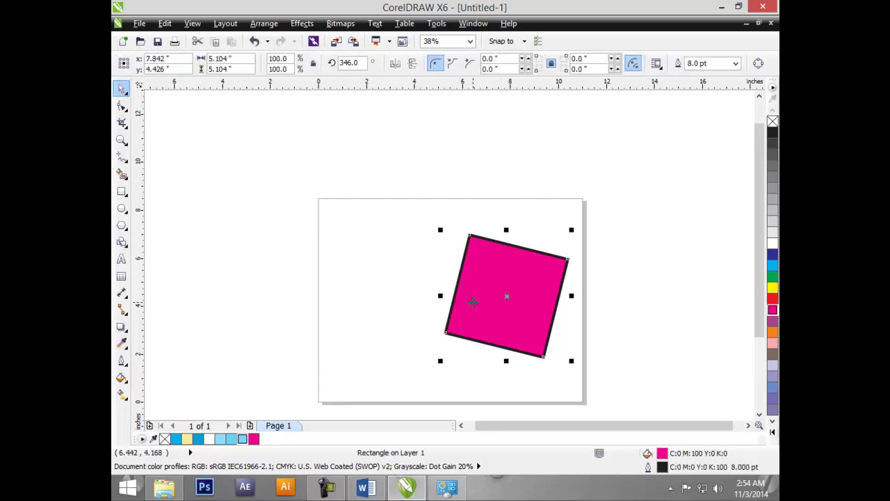
key("Delete")
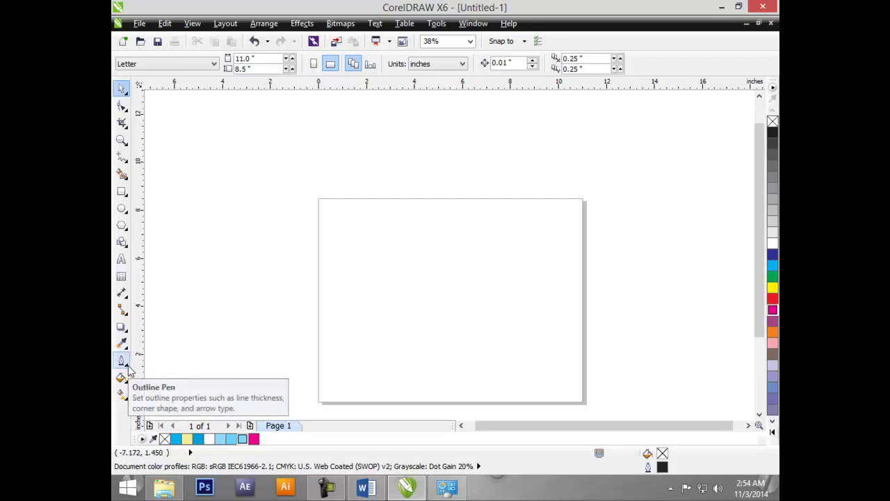
Step: Switch to the open Word window
left_click(367, 489)
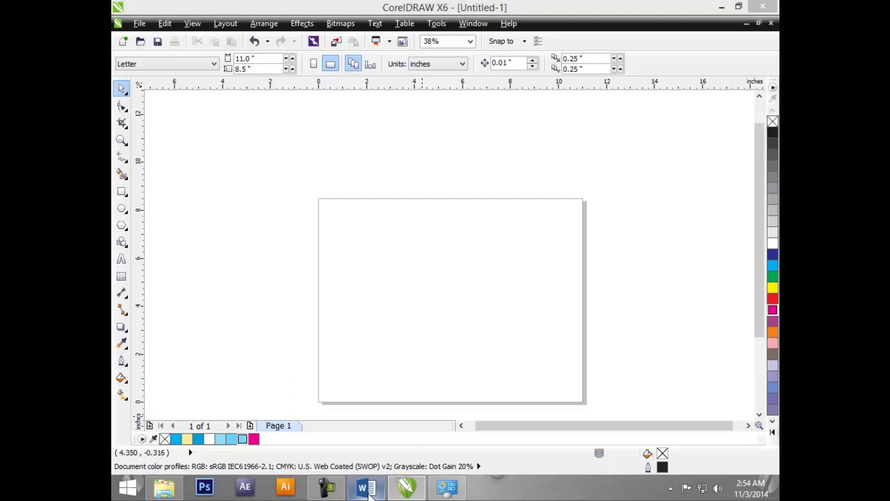